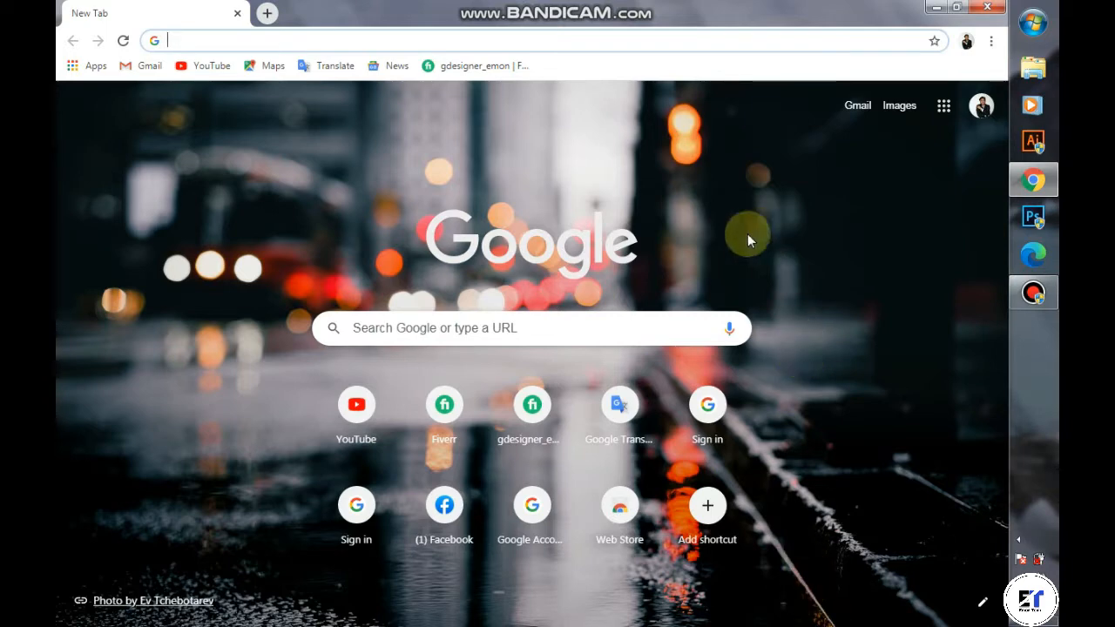
Step: Load the YouTube home page from the shortcut tile and open the profile avatar menu
left_click(361, 408)
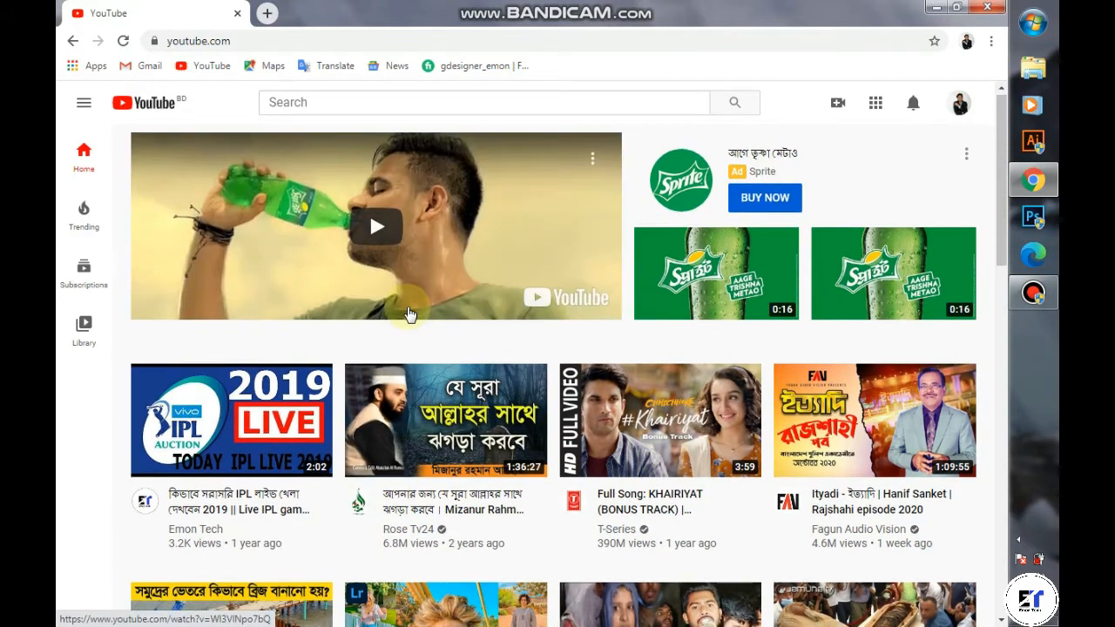
scroll(408, 305, "down", 3)
scroll(410, 318, "up", 1)
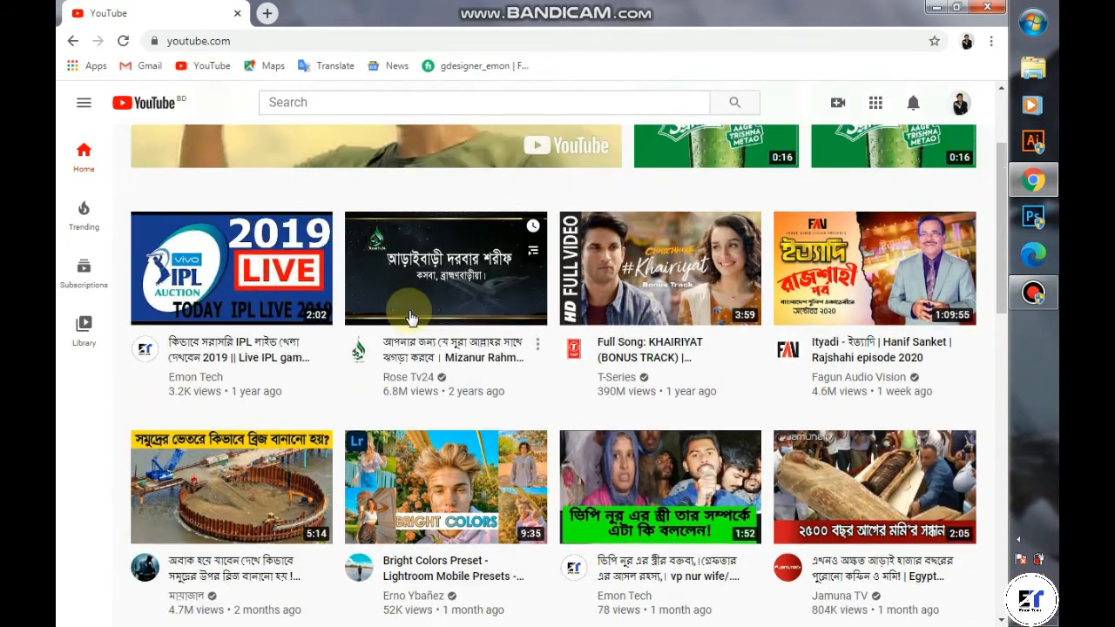
scroll(412, 318, "up", 2)
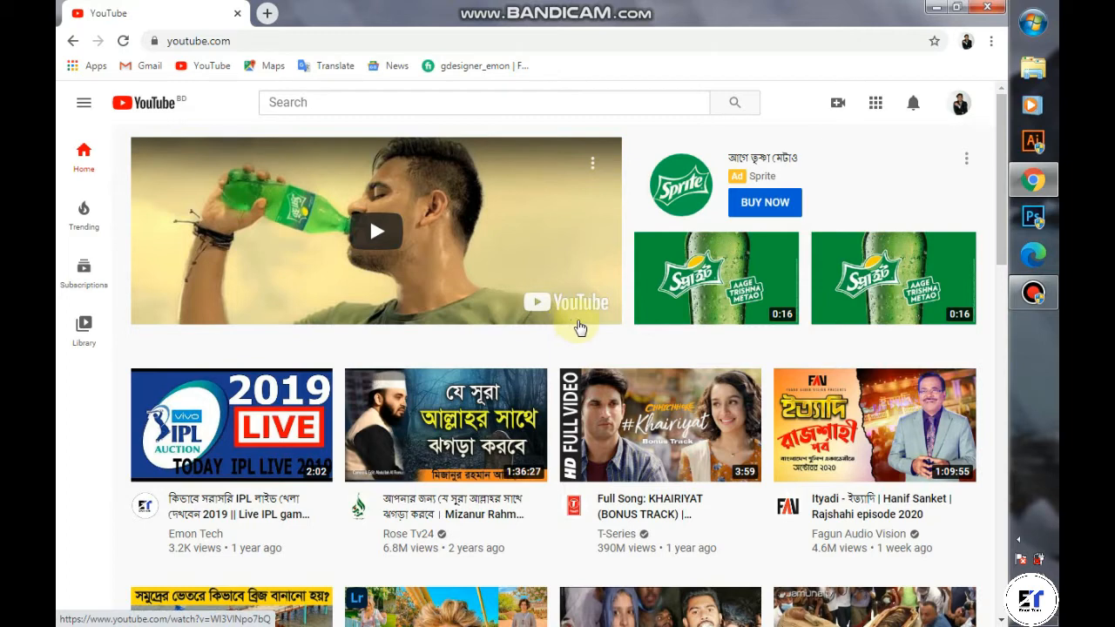
left_click(961, 106)
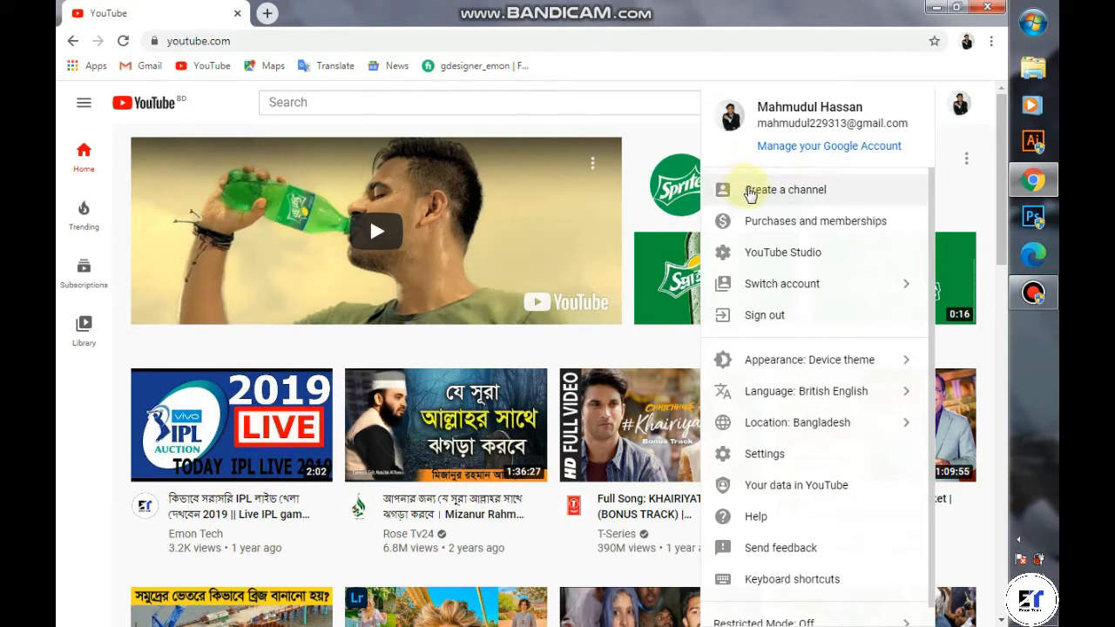
Step: Choose Create a channel, get started, and dismiss the Windows colour-scheme popup
left_click(960, 106)
left_click(961, 106)
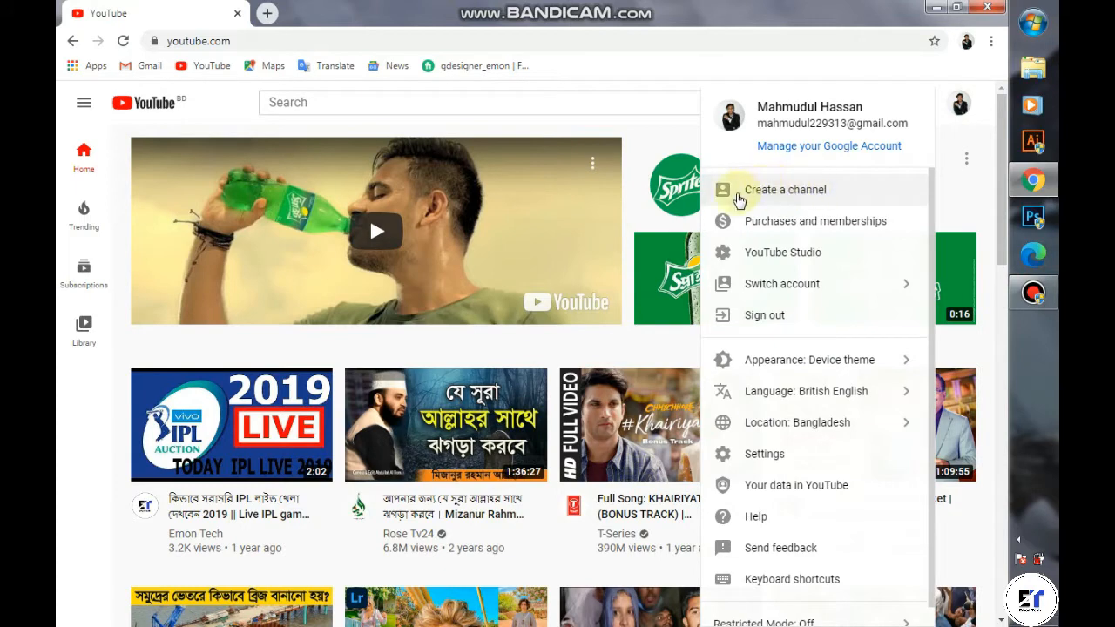
left_click(765, 193)
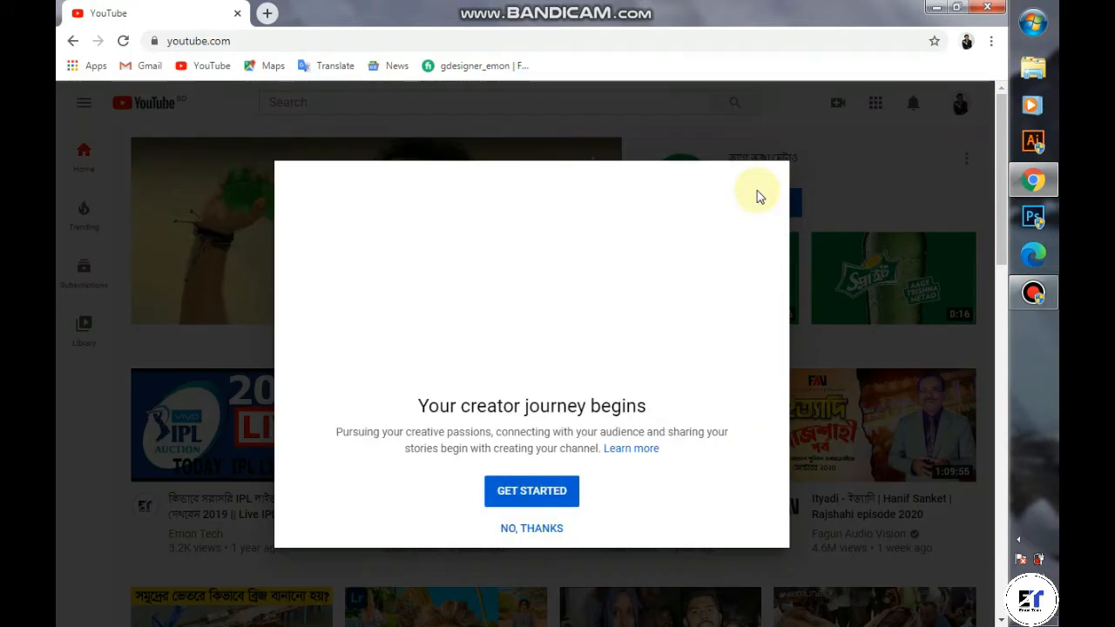
left_click(552, 492)
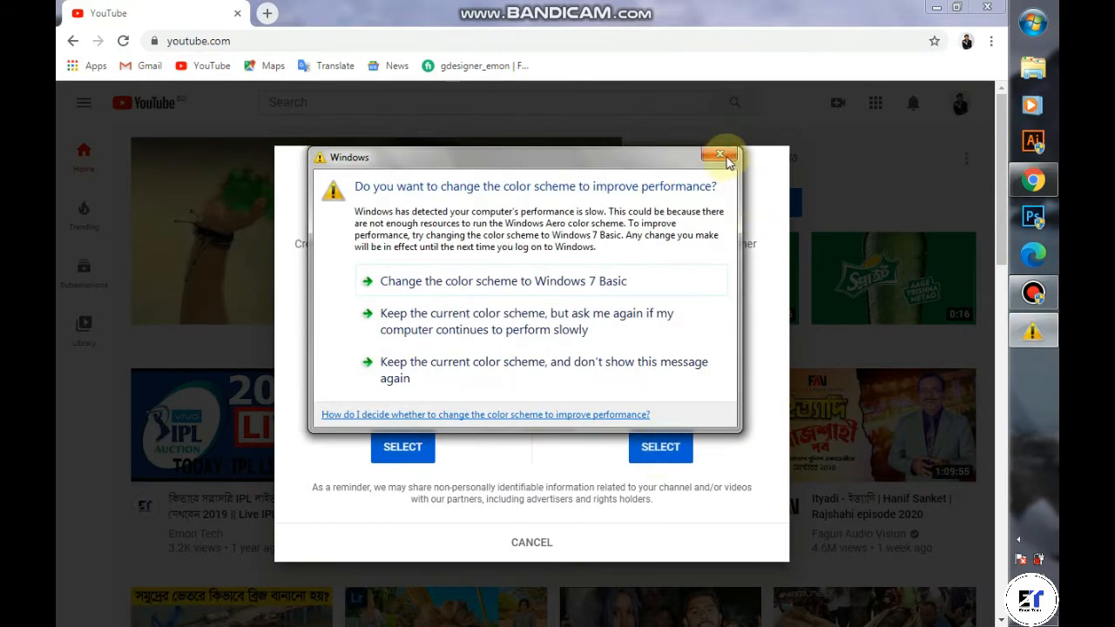
left_click(720, 154)
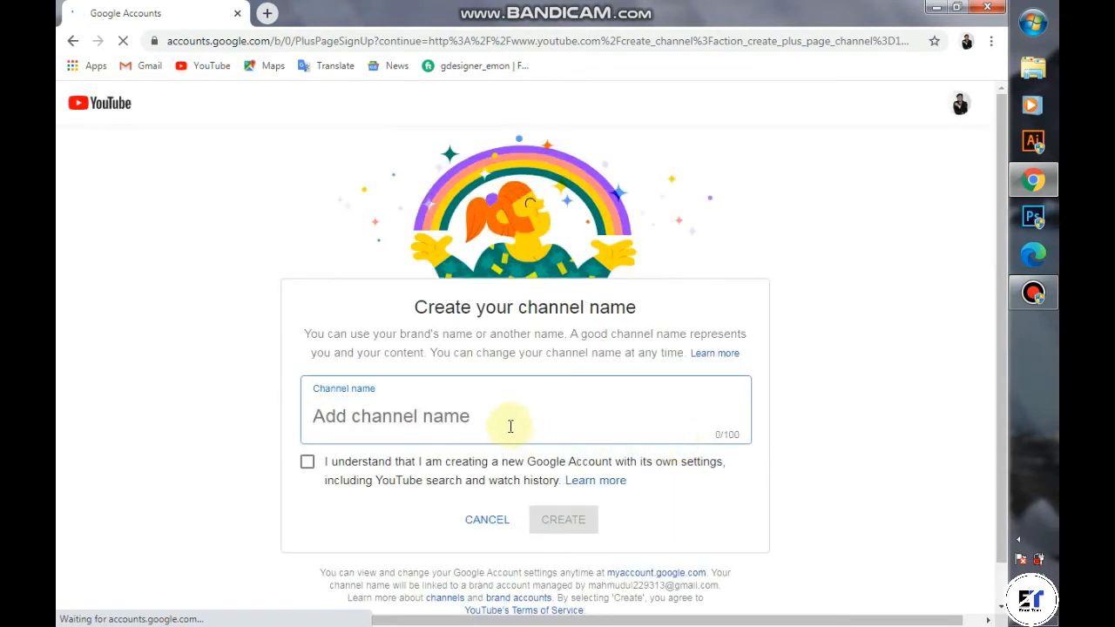
Step: Enter the owner's name as the channel name, tick 'I understand', and create the channel
scroll(488, 435, "down", 1)
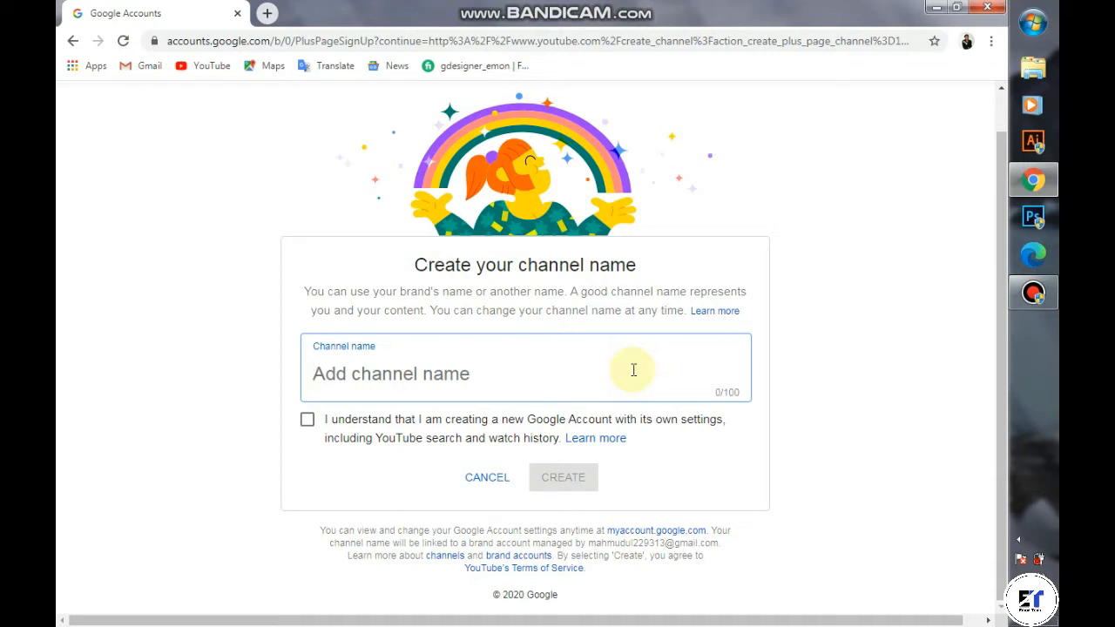
type("Mahmudul Hassan")
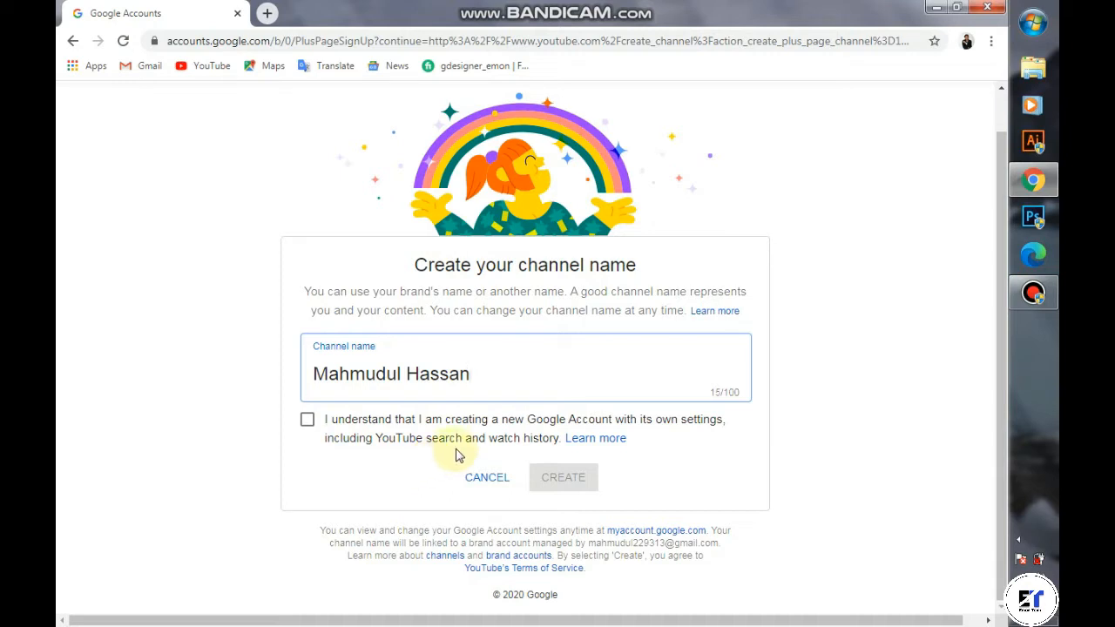
left_click(307, 421)
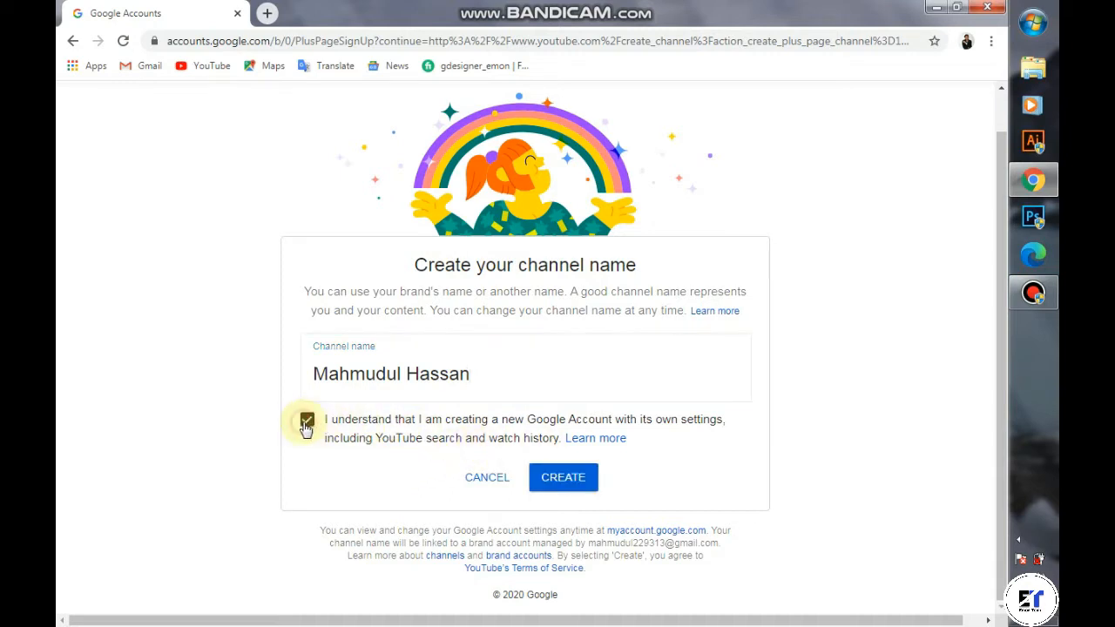
left_click(574, 484)
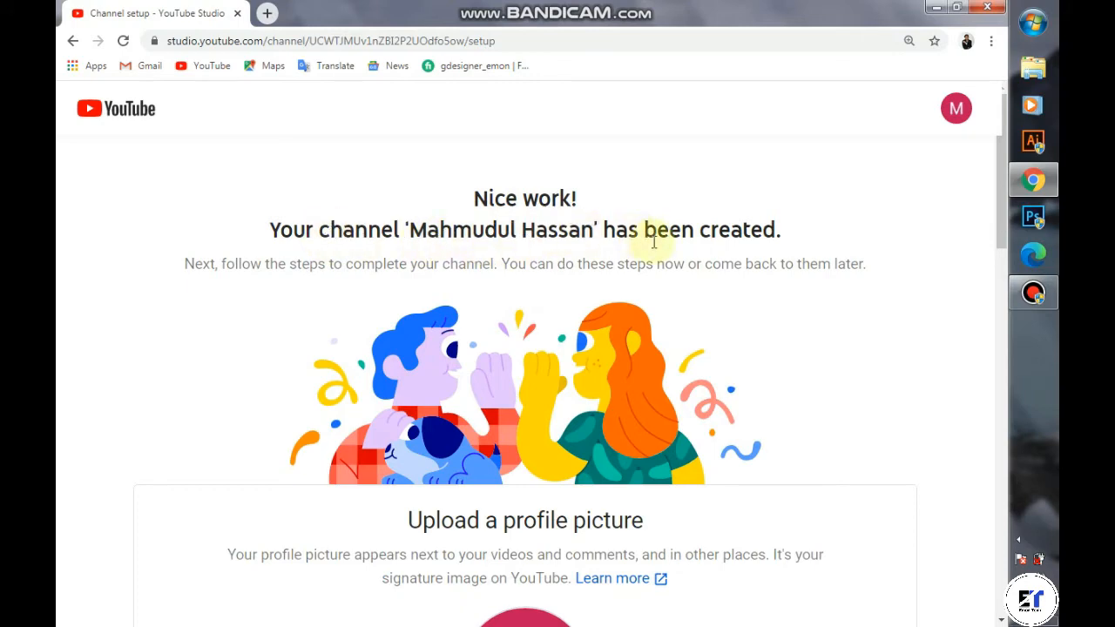
scroll(630, 262, "down", 4)
scroll(632, 270, "down", 1)
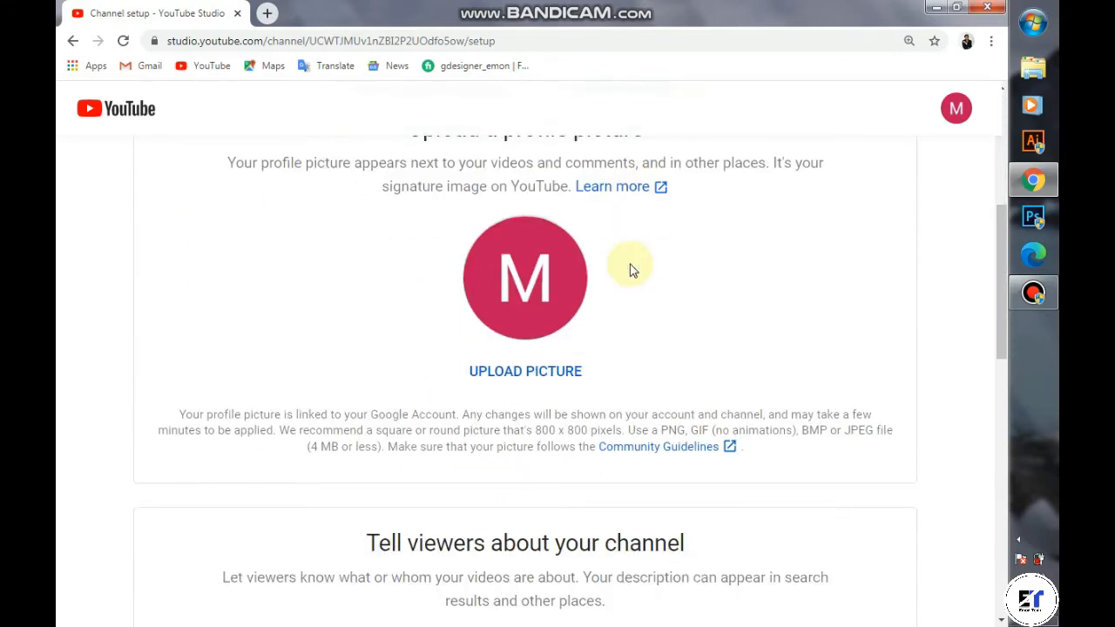
scroll(632, 270, "up", 1)
scroll(412, 303, "up", 1)
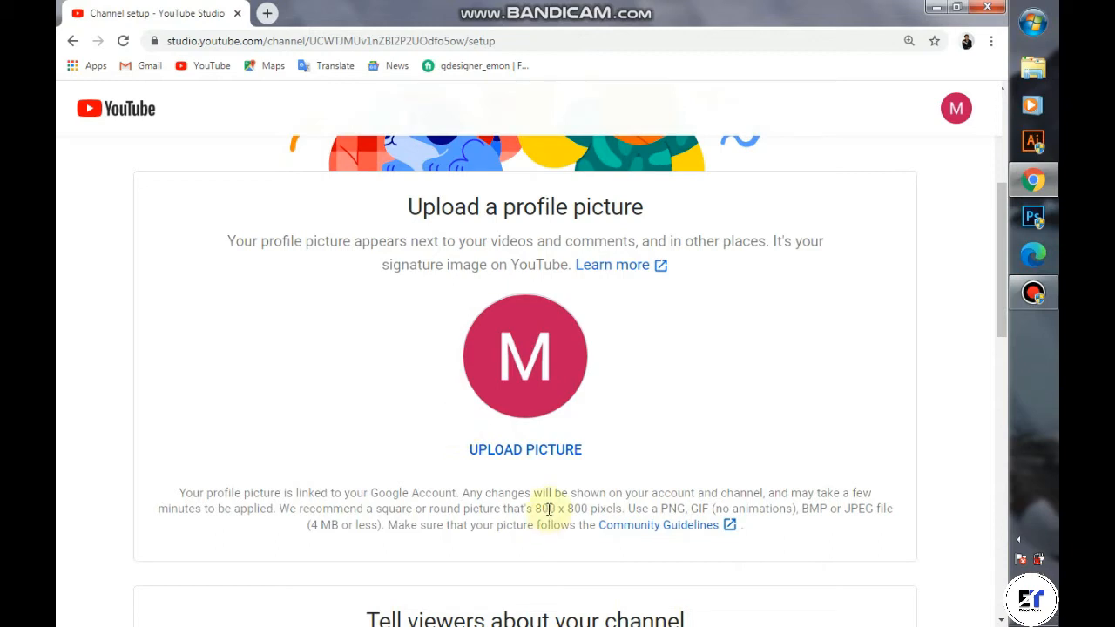
left_click(546, 393)
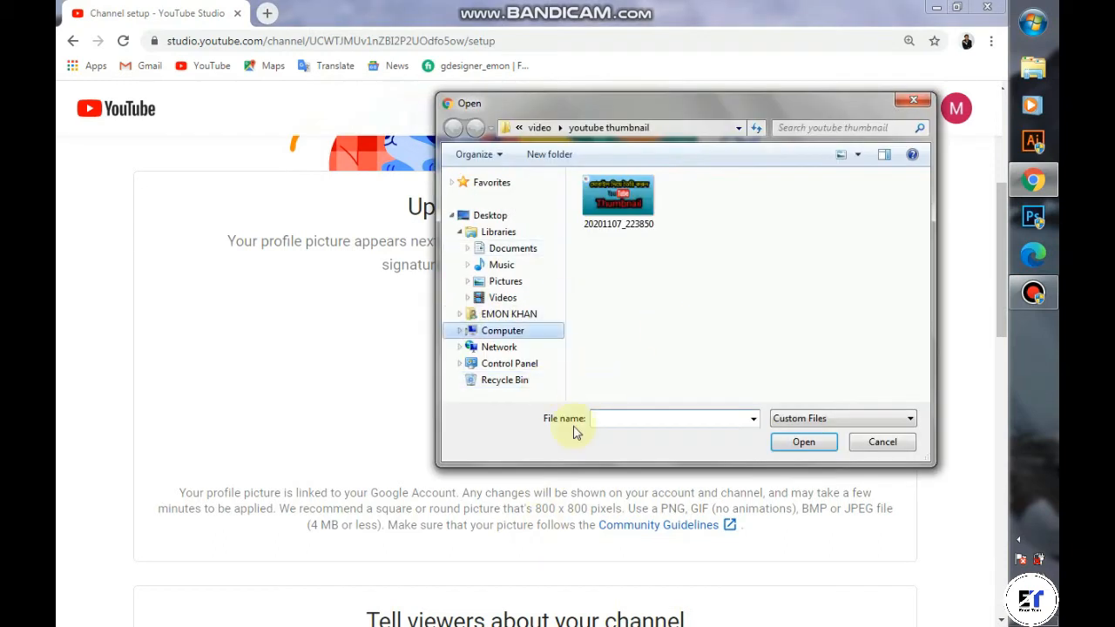
left_click(884, 438)
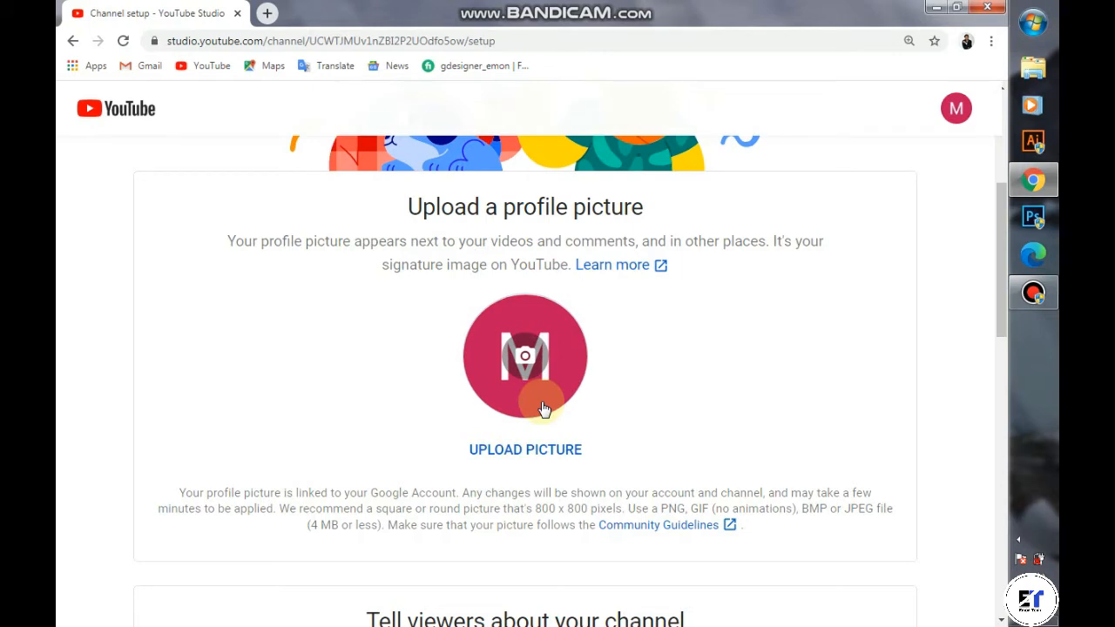
scroll(542, 408, "down", 5)
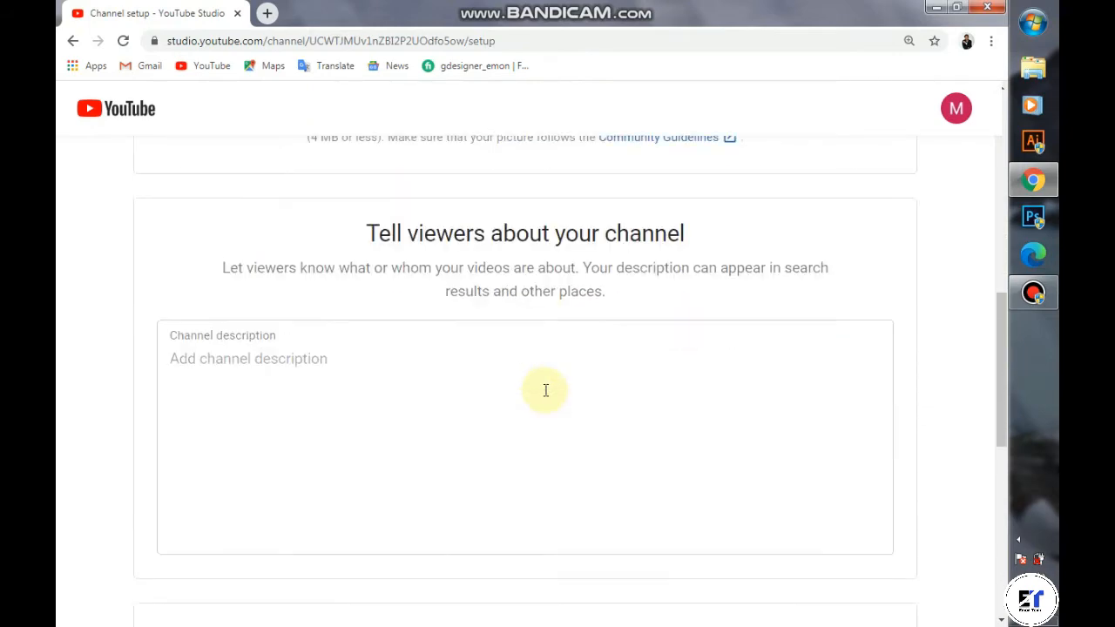
scroll(545, 391, "down", 2)
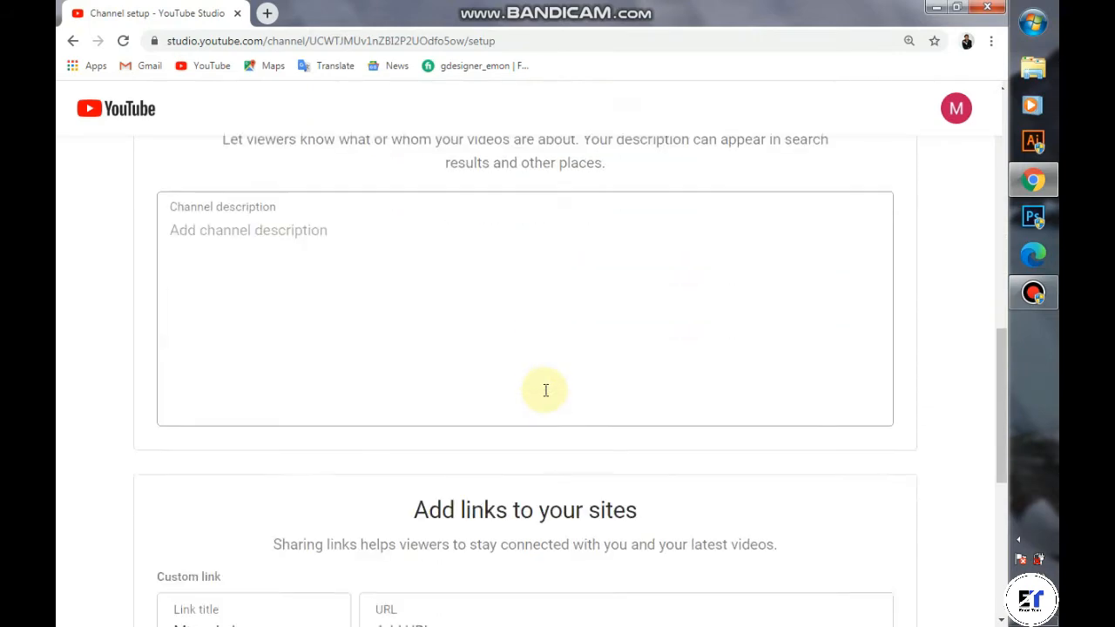
left_click(312, 228)
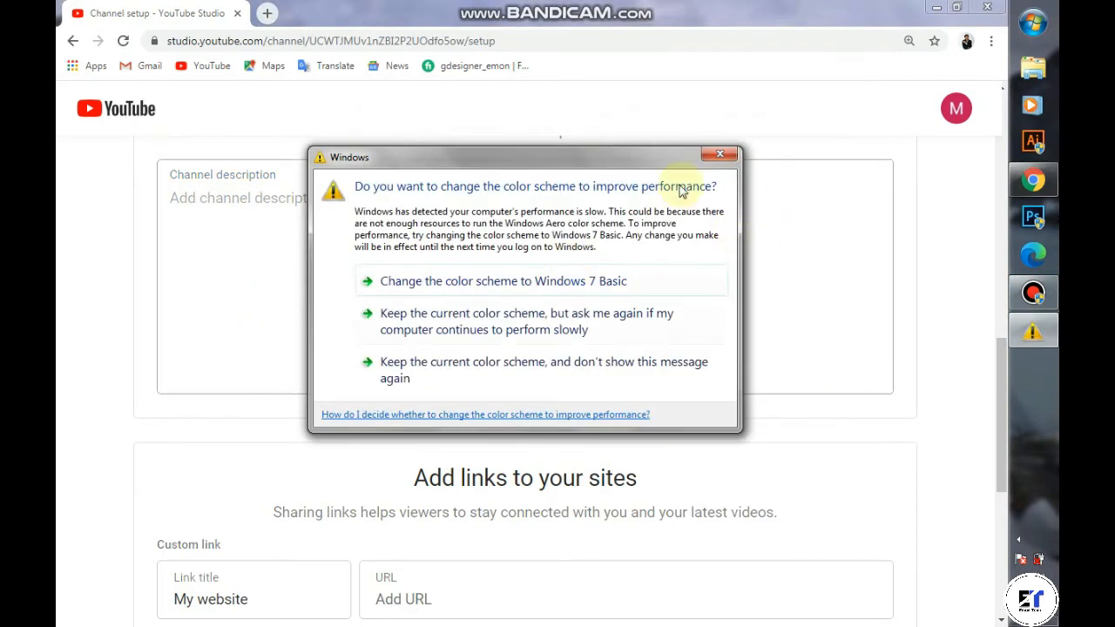
left_click(722, 156)
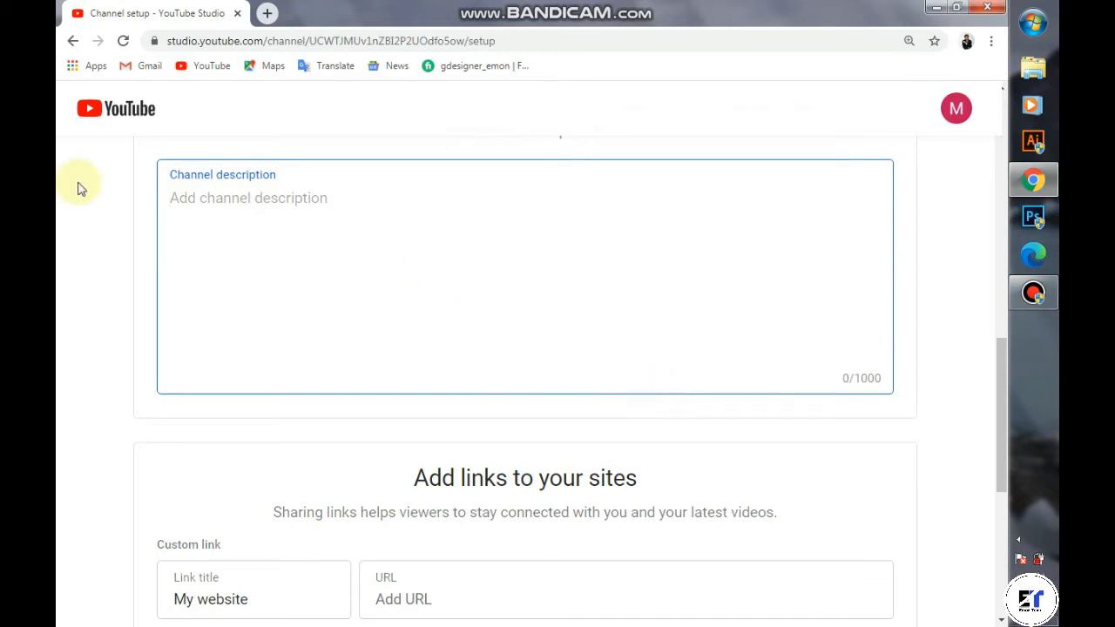
scroll(473, 259, "down", 3)
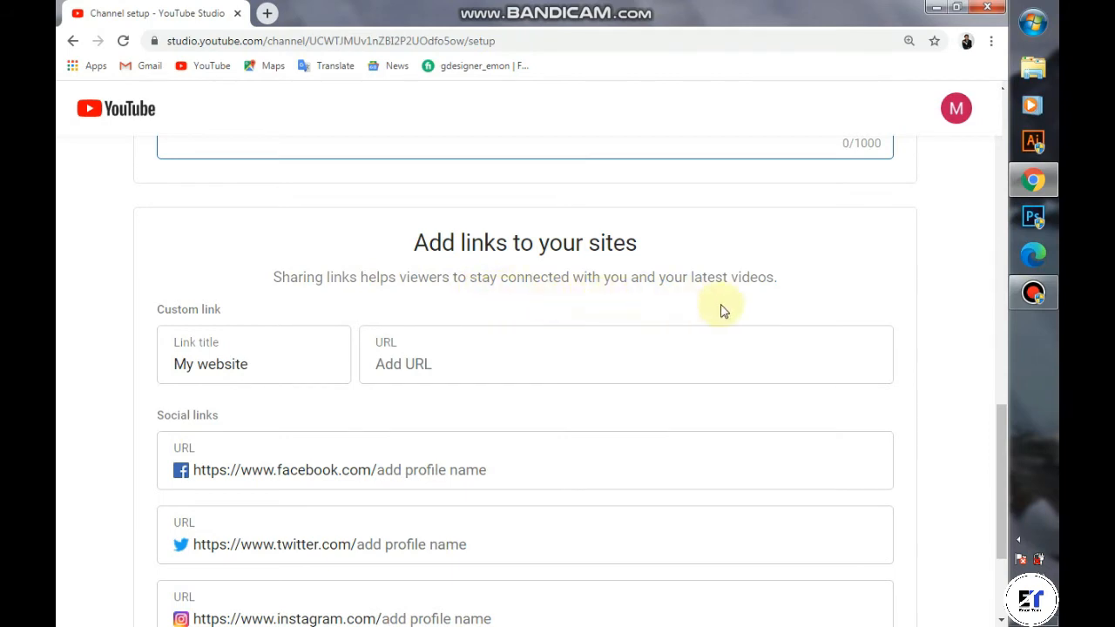
scroll(236, 349, "down", 2)
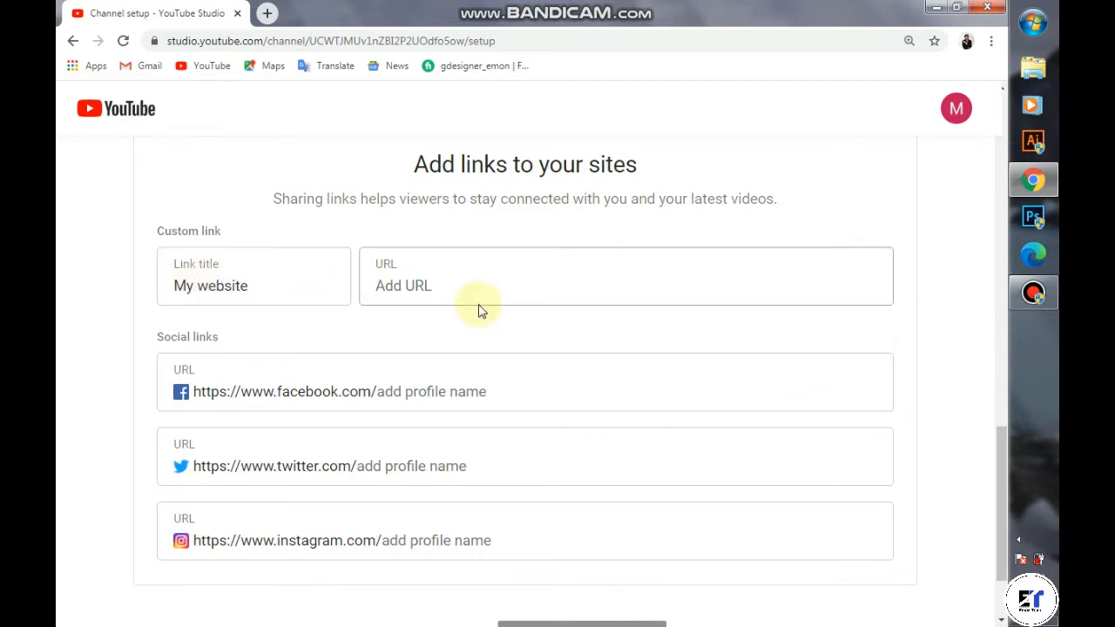
left_click(422, 282)
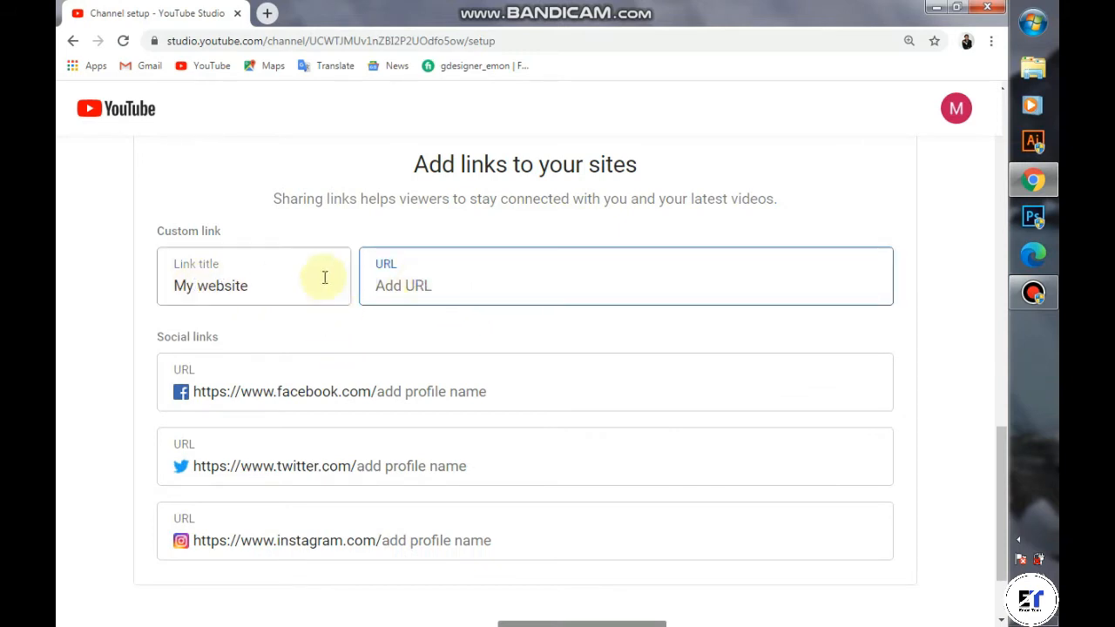
scroll(177, 306, "down", 1)
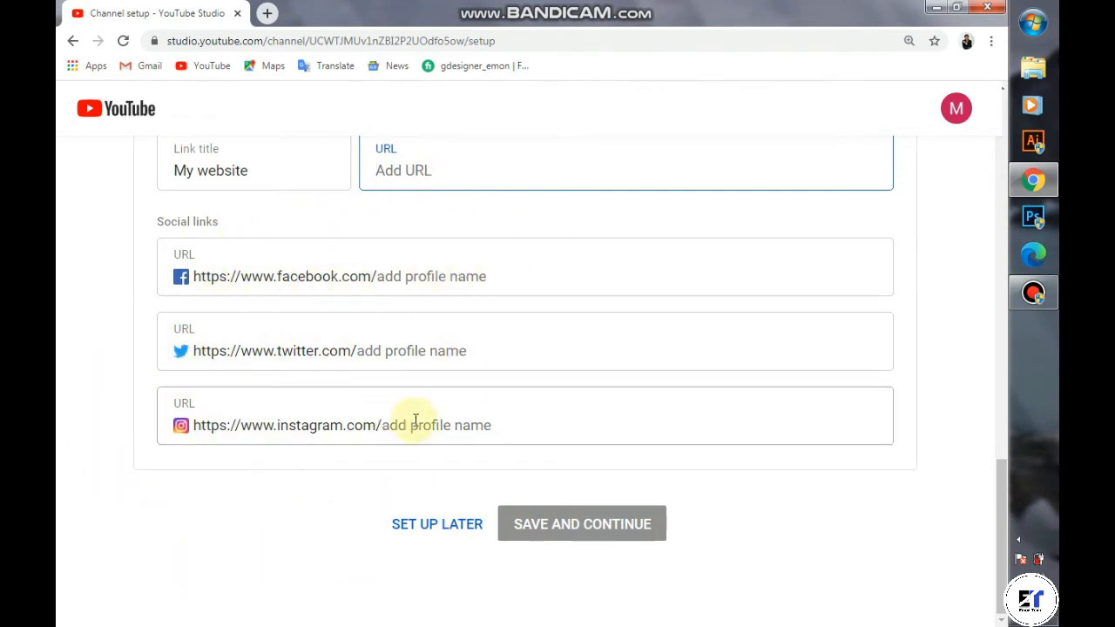
left_click(578, 525)
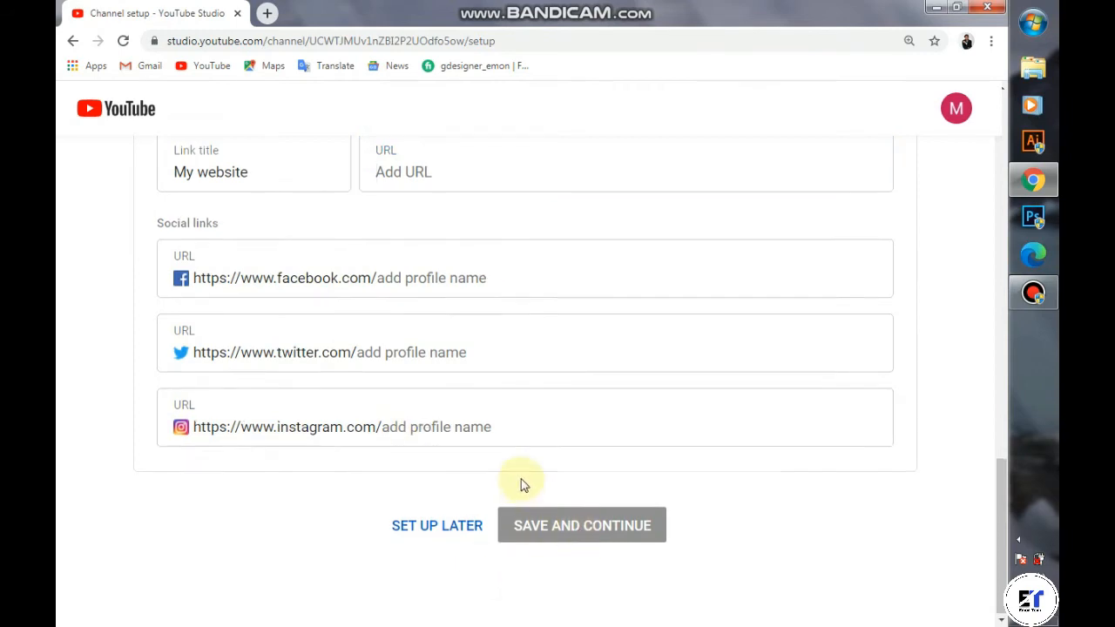
scroll(520, 479, "up", 7)
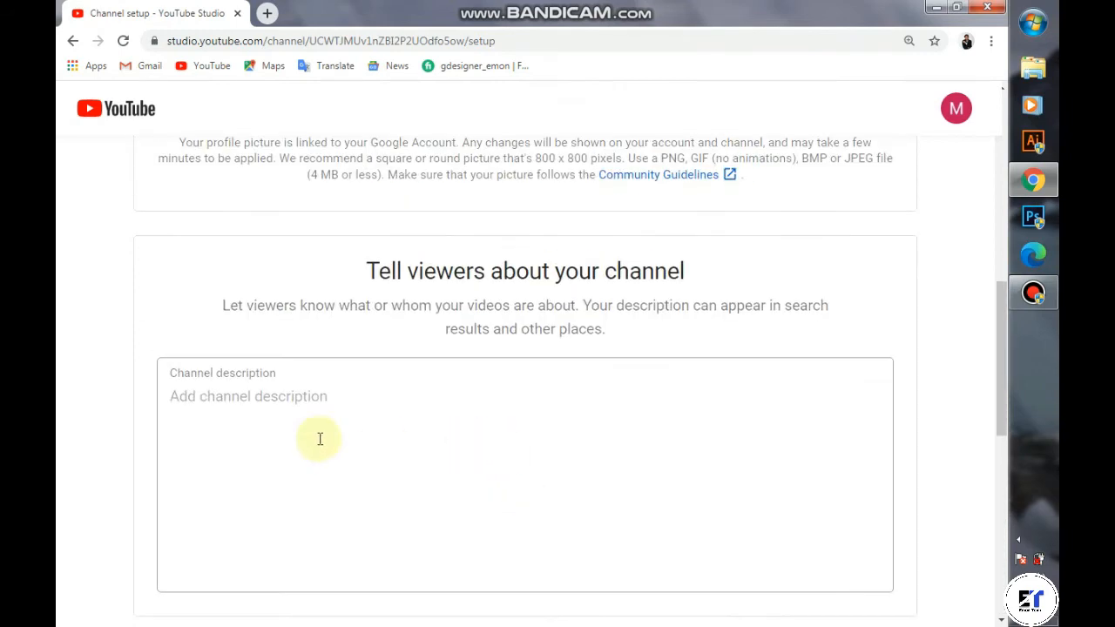
Step: Enter 'sasas' as the channel description and save the channel setup
left_click(391, 391)
type("sasas")
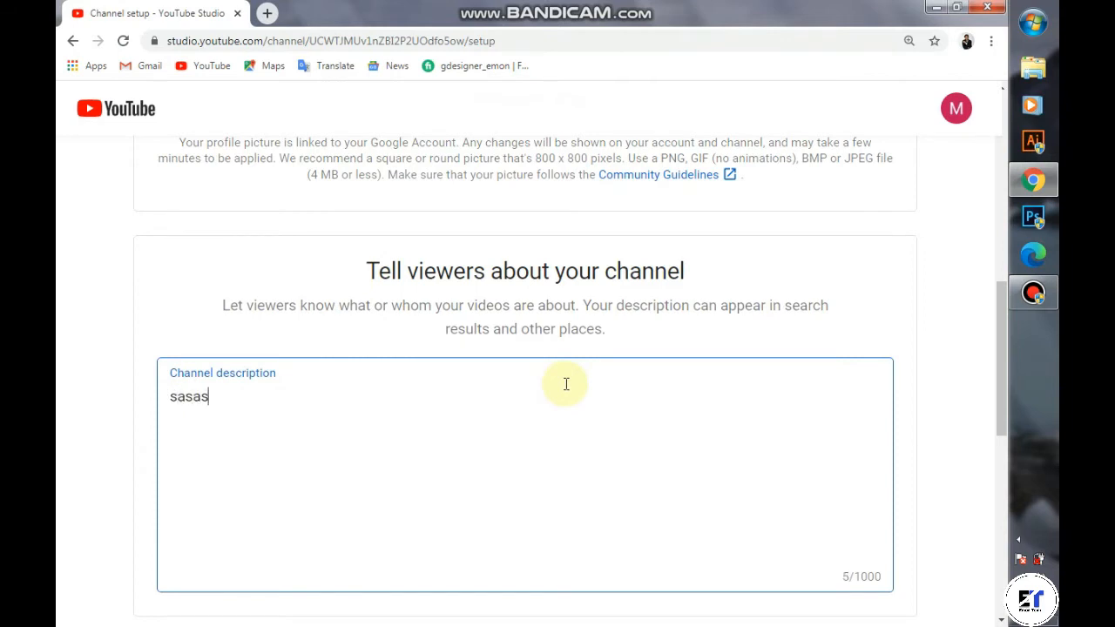
scroll(566, 388, "down", 6)
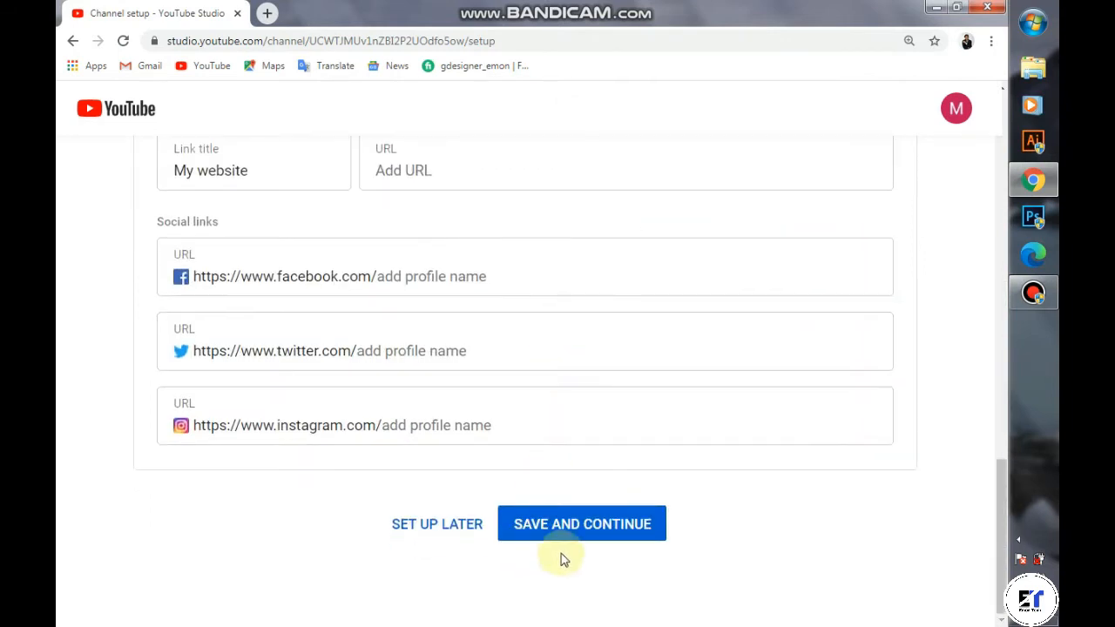
left_click(606, 527)
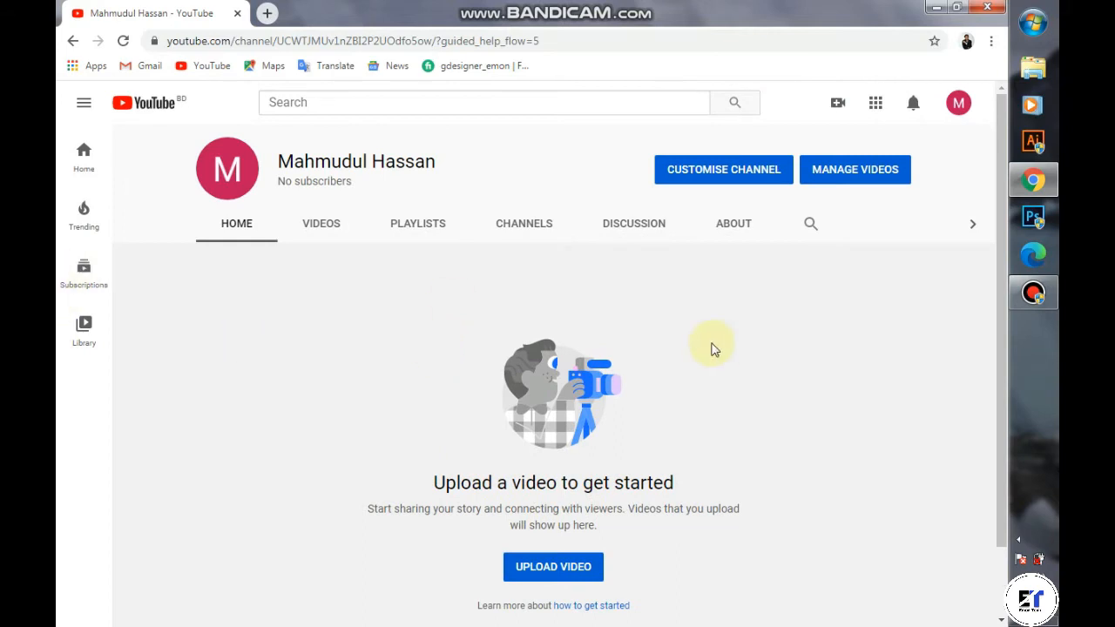
Step: Open YouTube Studio from the profile avatar menu
left_click(959, 106)
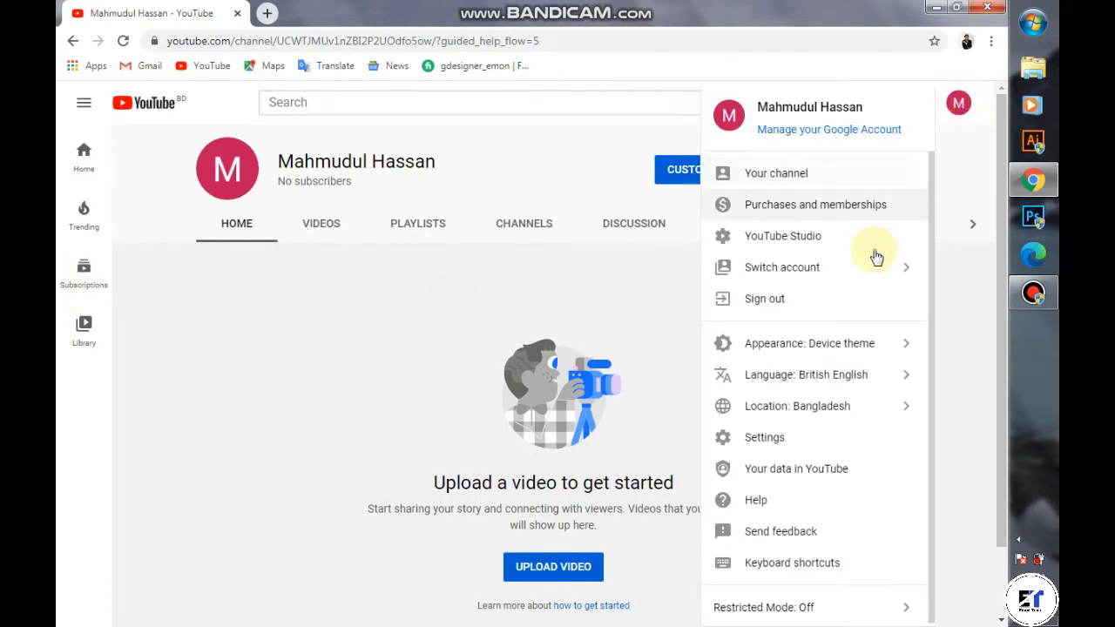
left_click(809, 246)
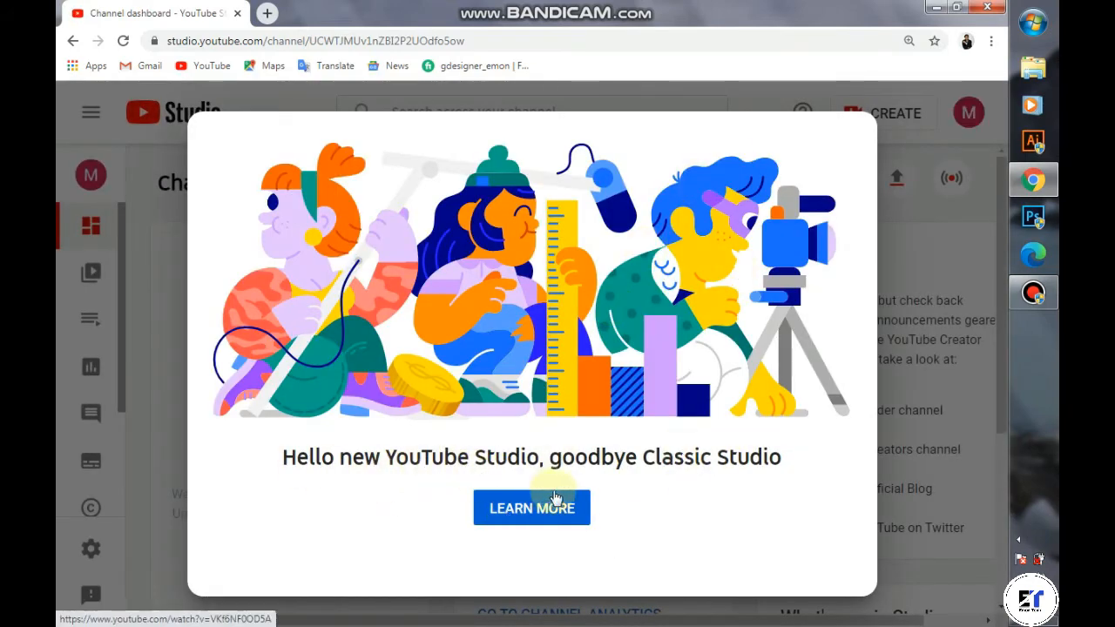
Step: View the new-Studio introduction, then return to the dashboard and dismiss the welcome pop-up
left_click(496, 516)
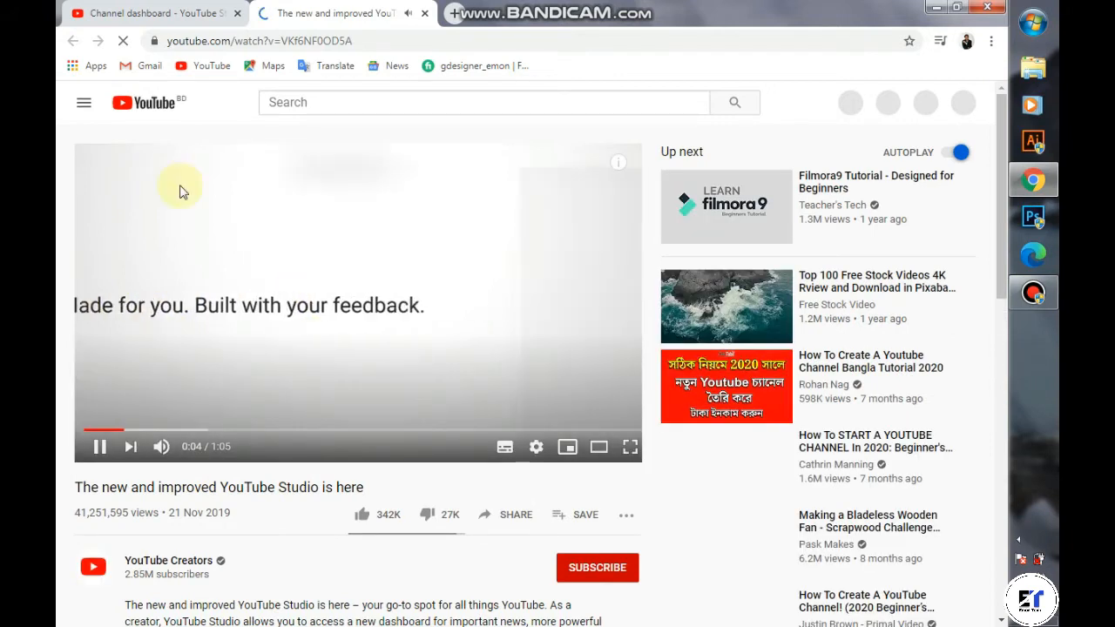
left_click(152, 11)
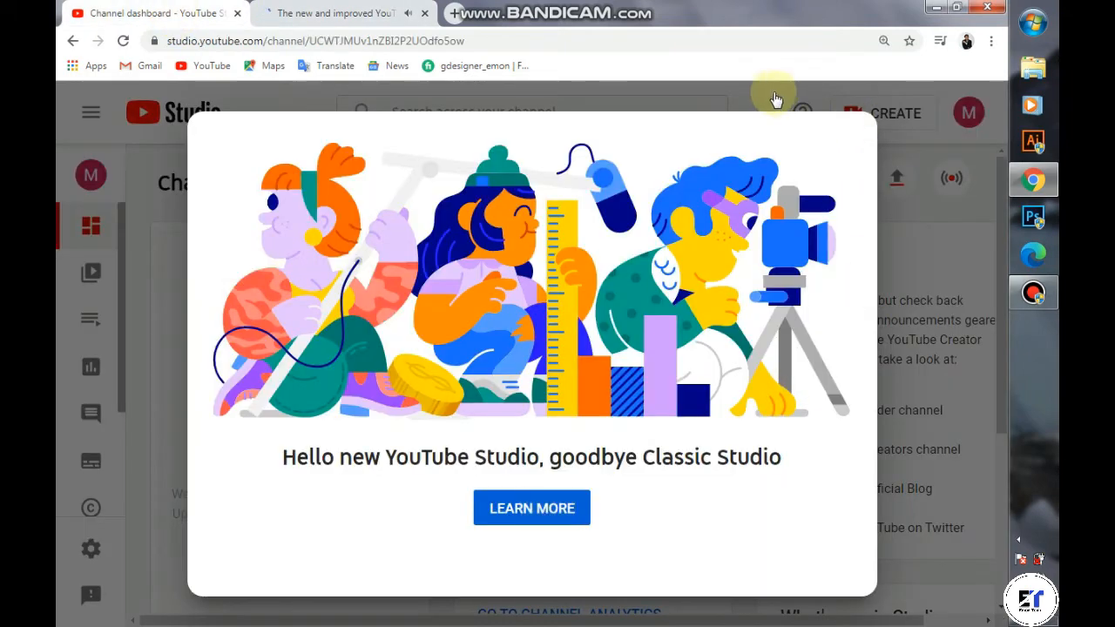
left_click(776, 101)
Step: Open the Videos page to see the empty Uploads list
scroll(123, 250, "down", 1)
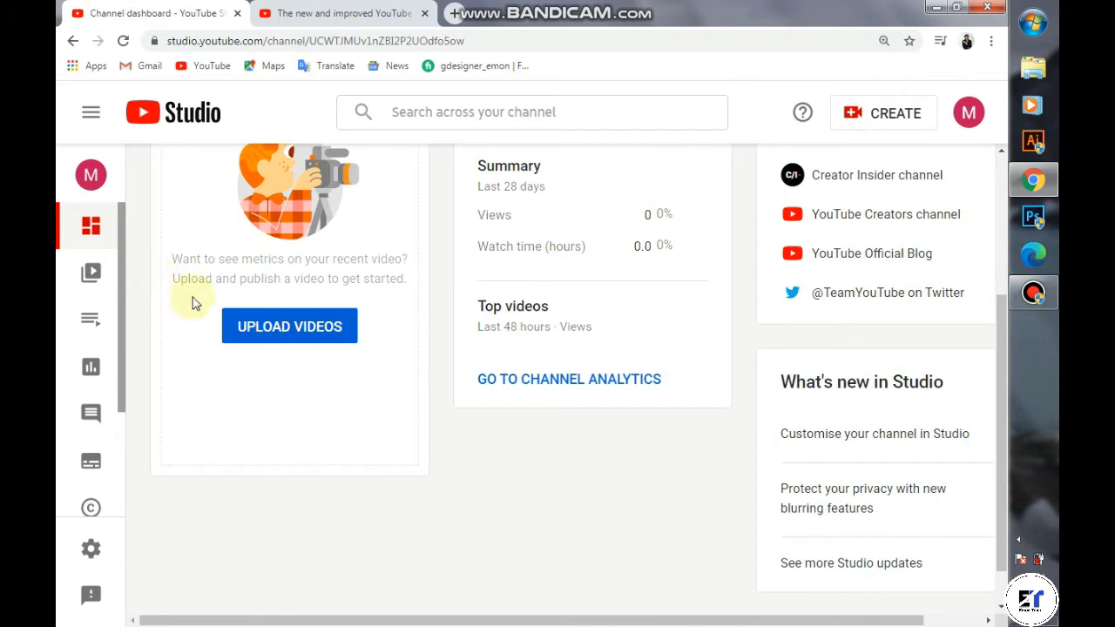
scroll(281, 331, "up", 2)
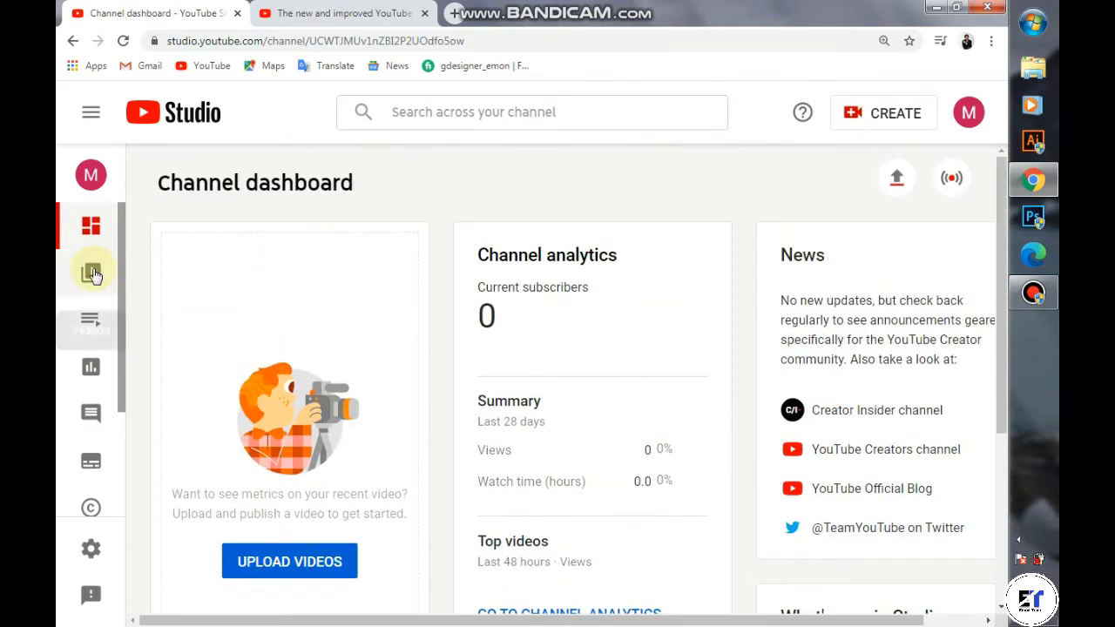
left_click(91, 274)
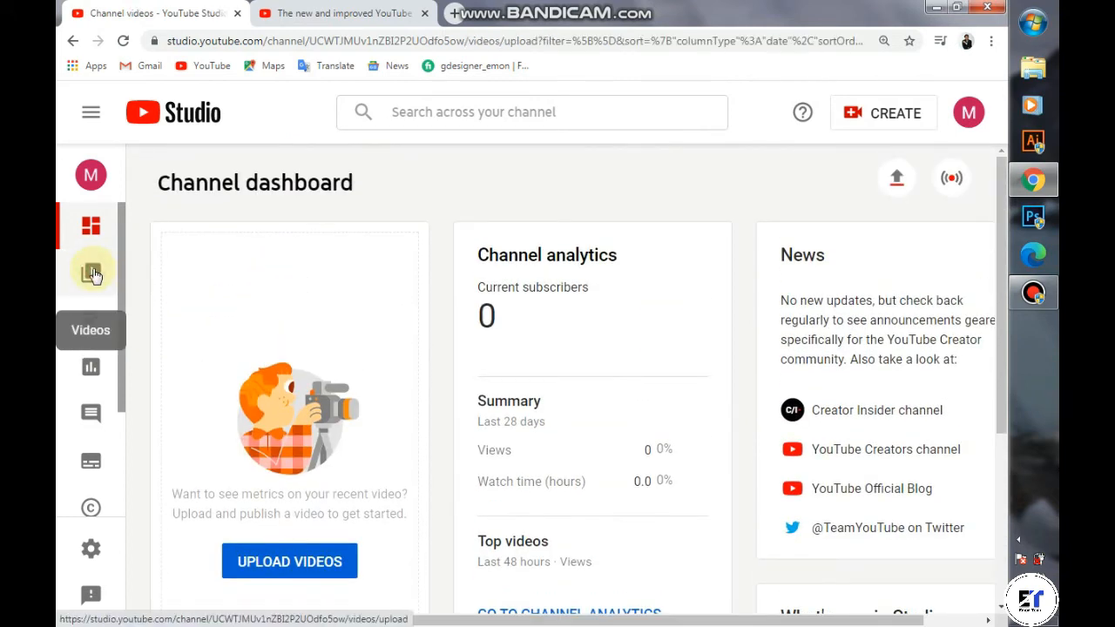
scroll(87, 488, "down", 2)
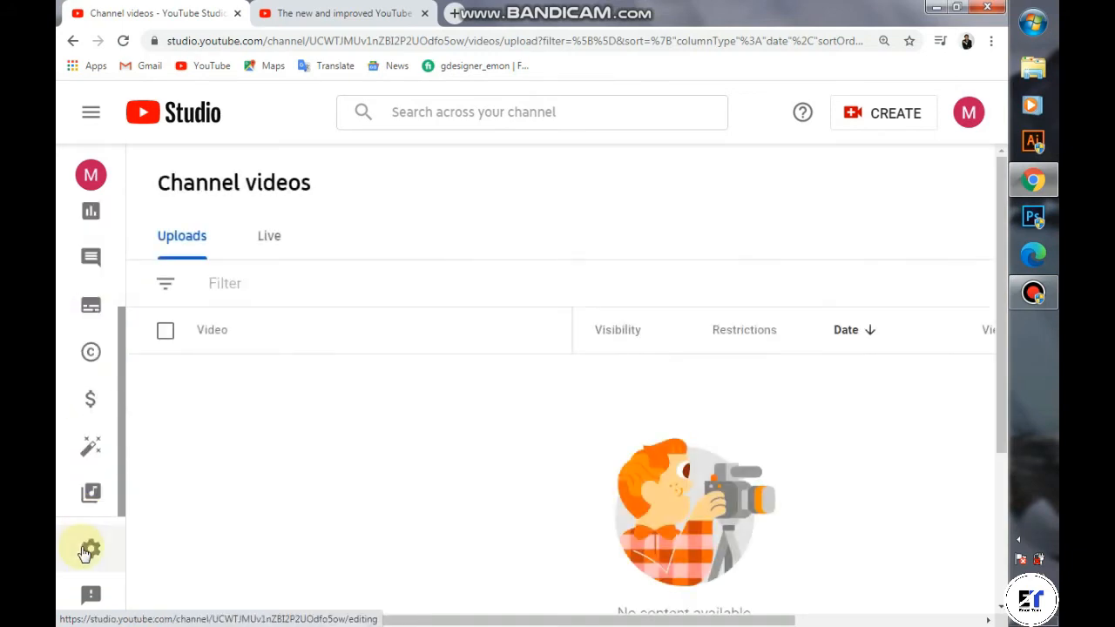
Step: In Settings > Channel > Basic info, select Bangladesh as the country of residence
left_click(91, 551)
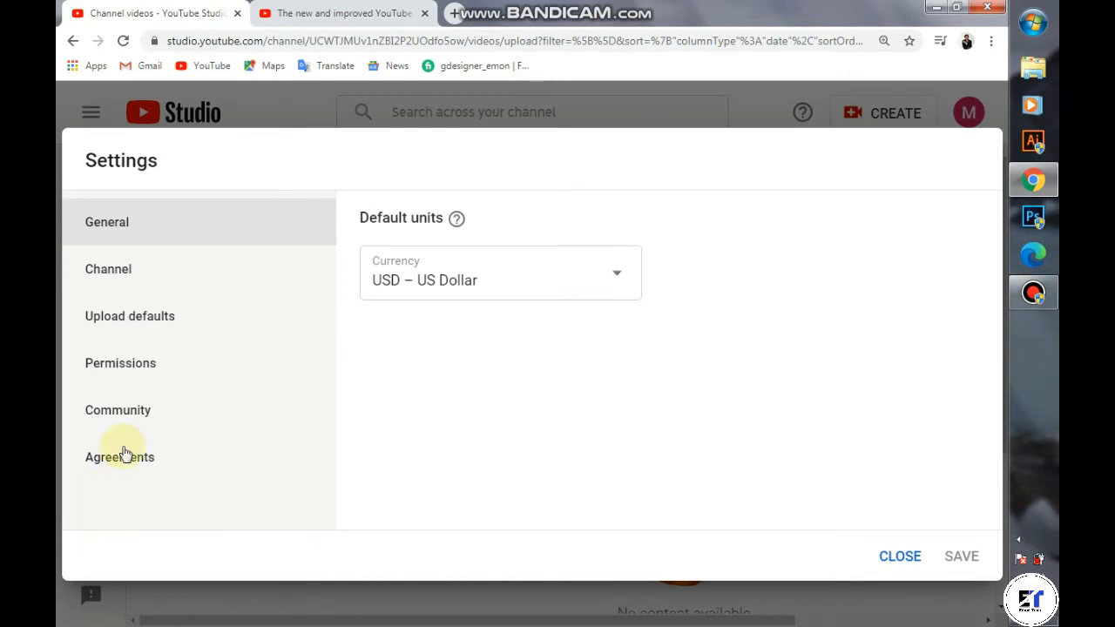
left_click(132, 275)
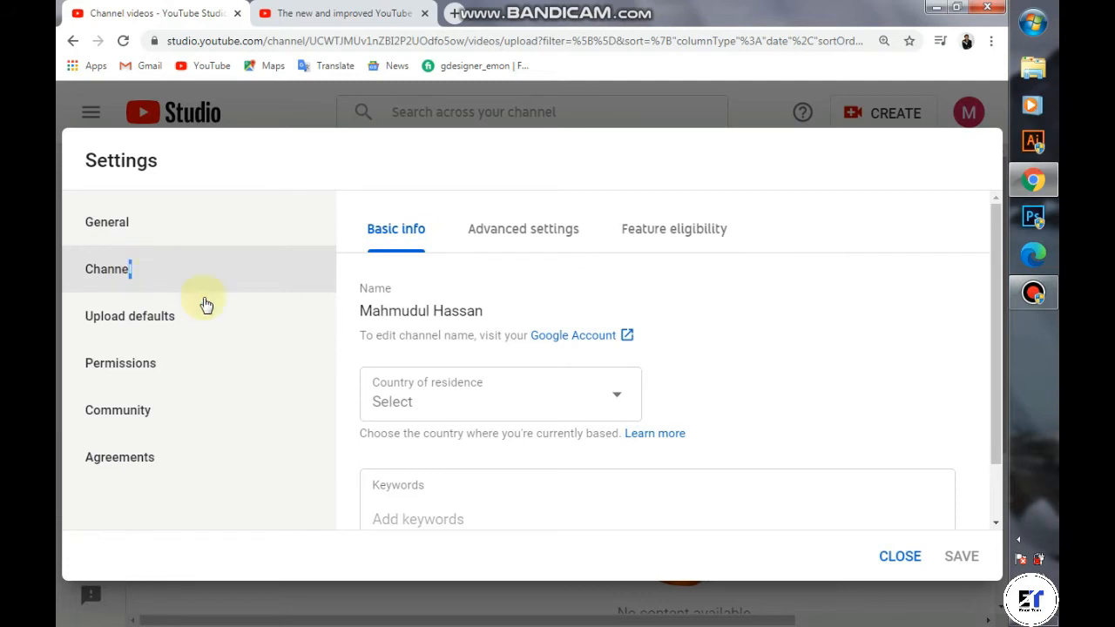
scroll(473, 380, "down", 1)
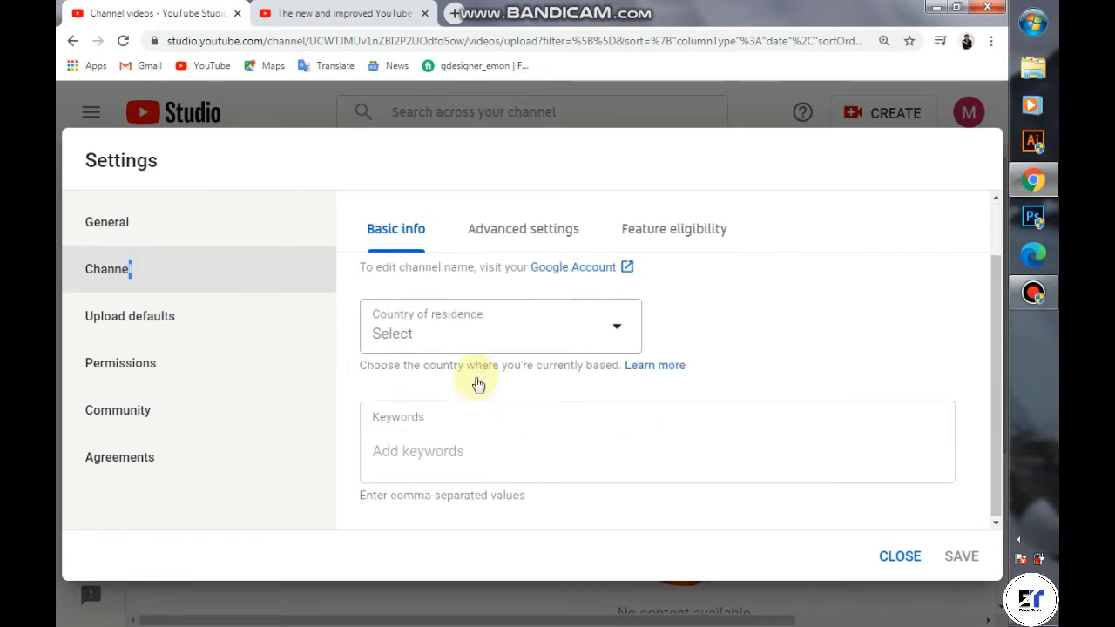
left_click(624, 328)
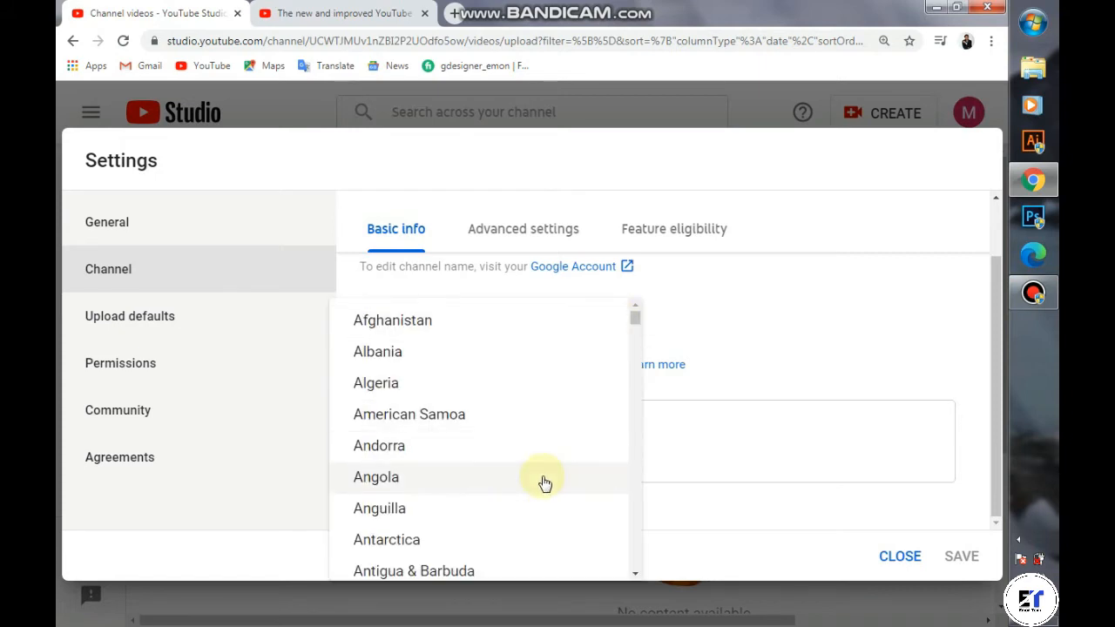
scroll(544, 484, "down", 4)
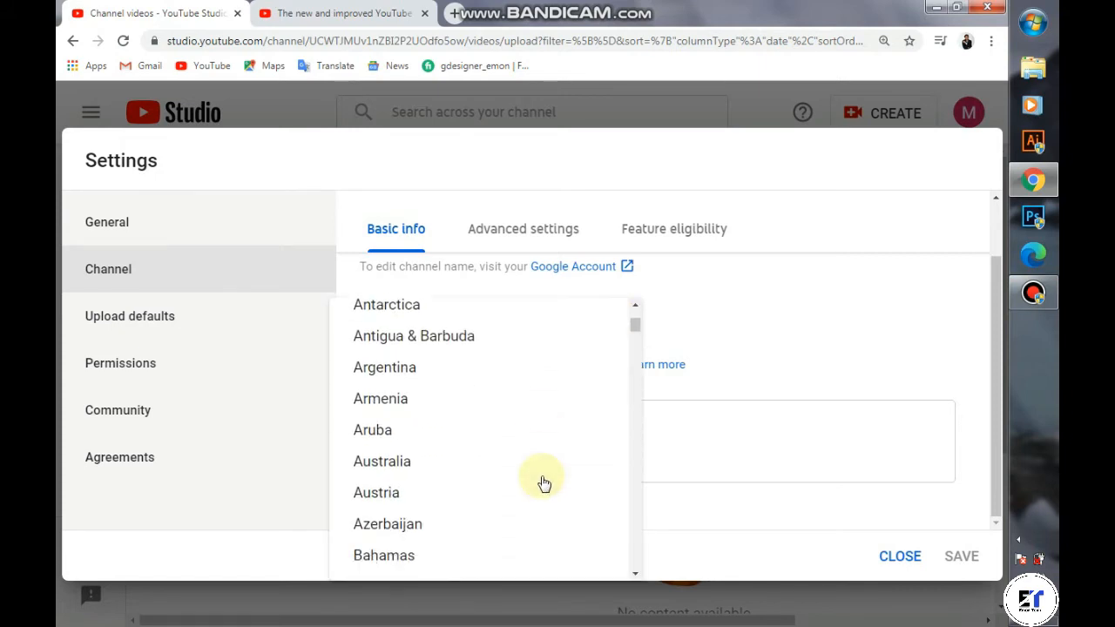
scroll(544, 484, "down", 6)
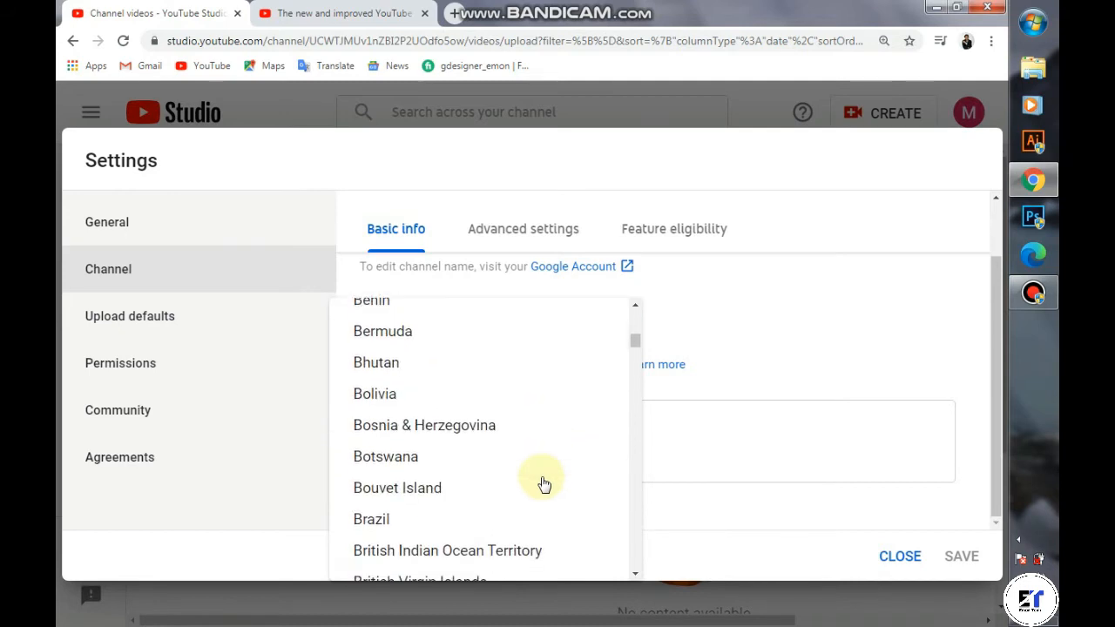
scroll(542, 485, "down", 2)
scroll(542, 486, "up", 3)
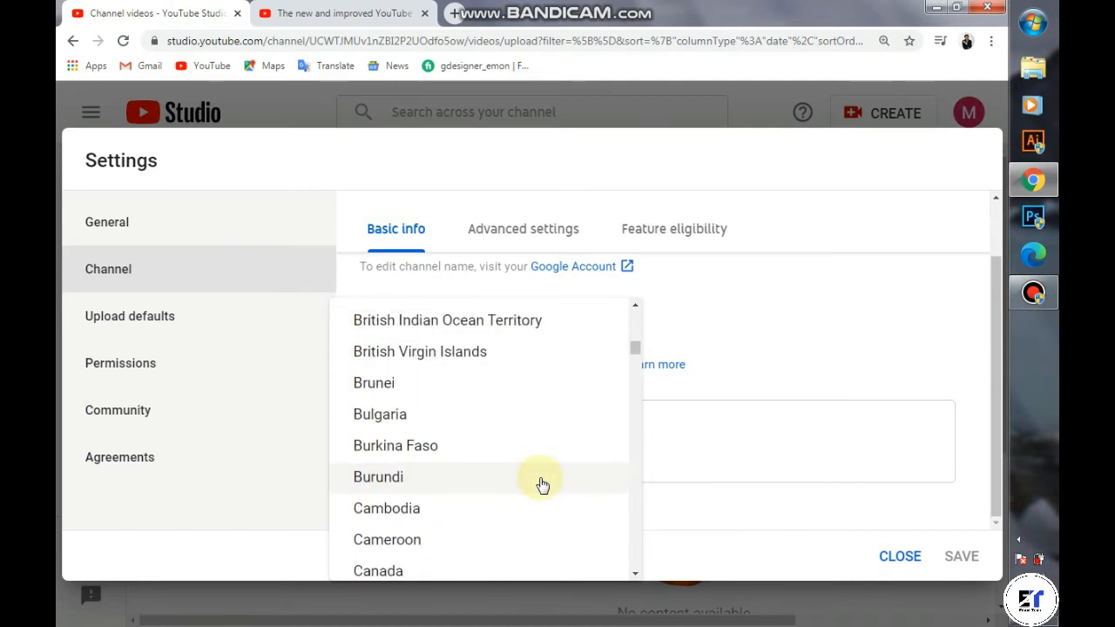
scroll(542, 485, "up", 3)
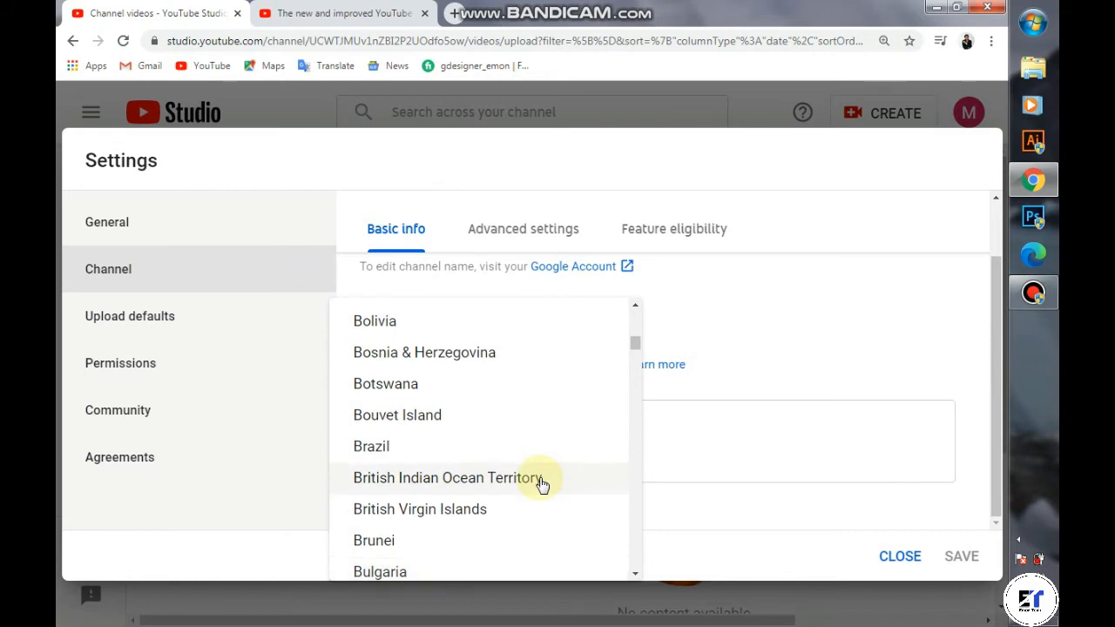
scroll(541, 484, "up", 1)
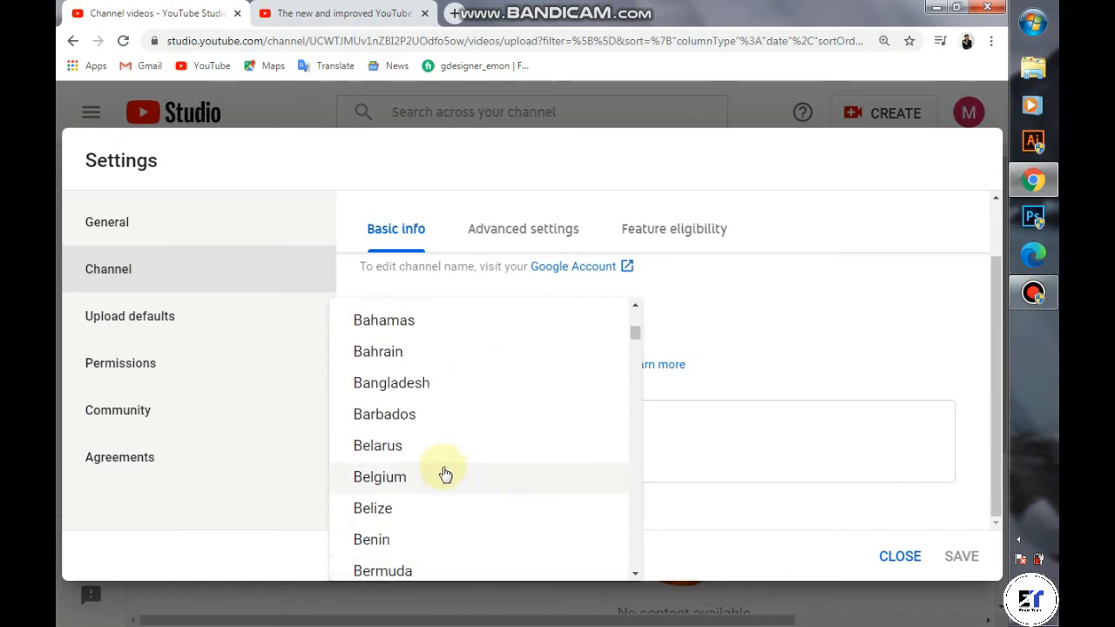
left_click(414, 397)
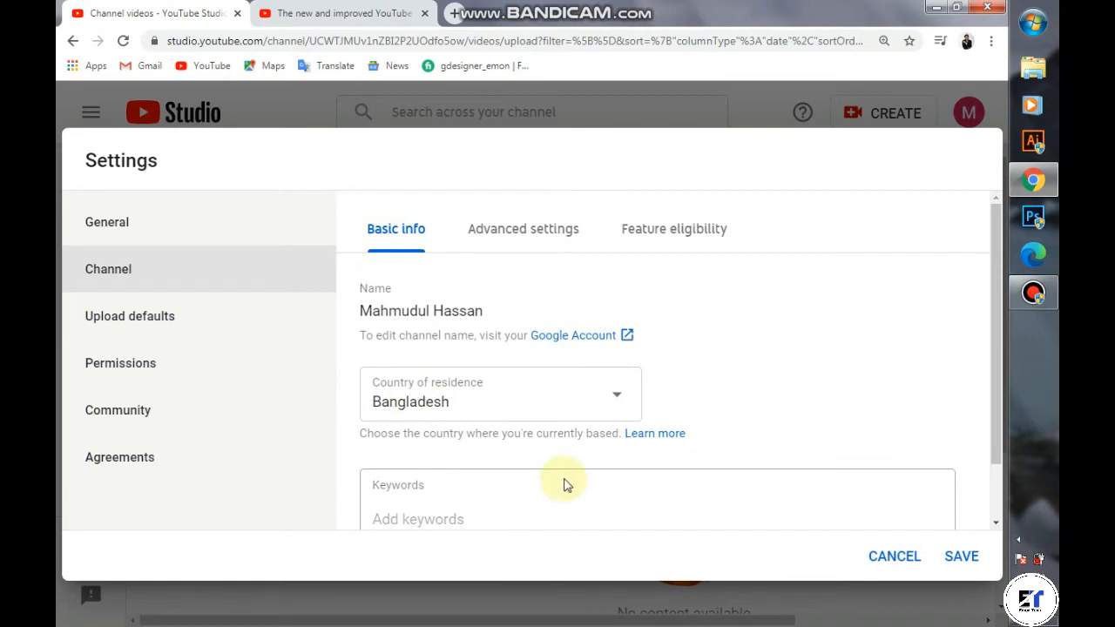
scroll(564, 485, "down", 1)
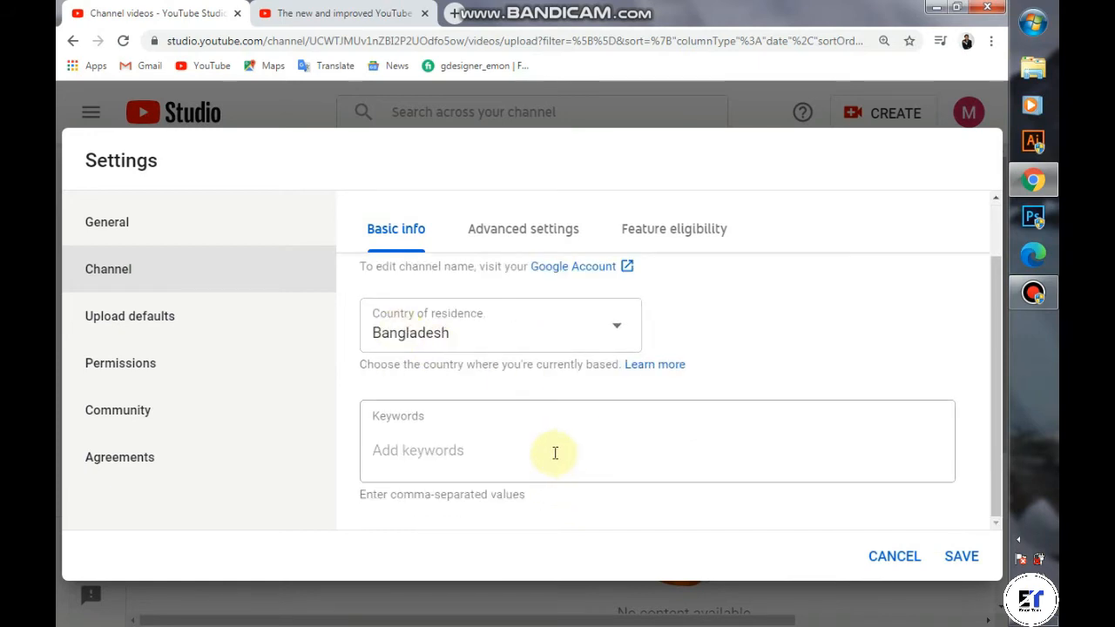
Step: Add the owner's first name, then their full name, as channel keywords
left_click(433, 454)
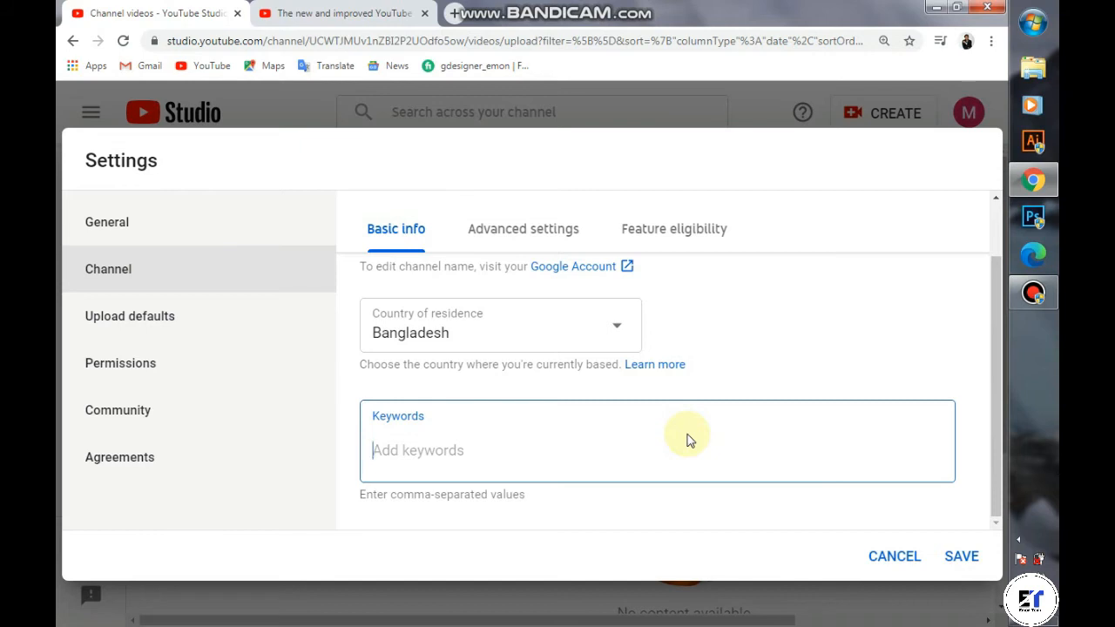
type("kj")
key("BackSpace")
key("BackSpace")
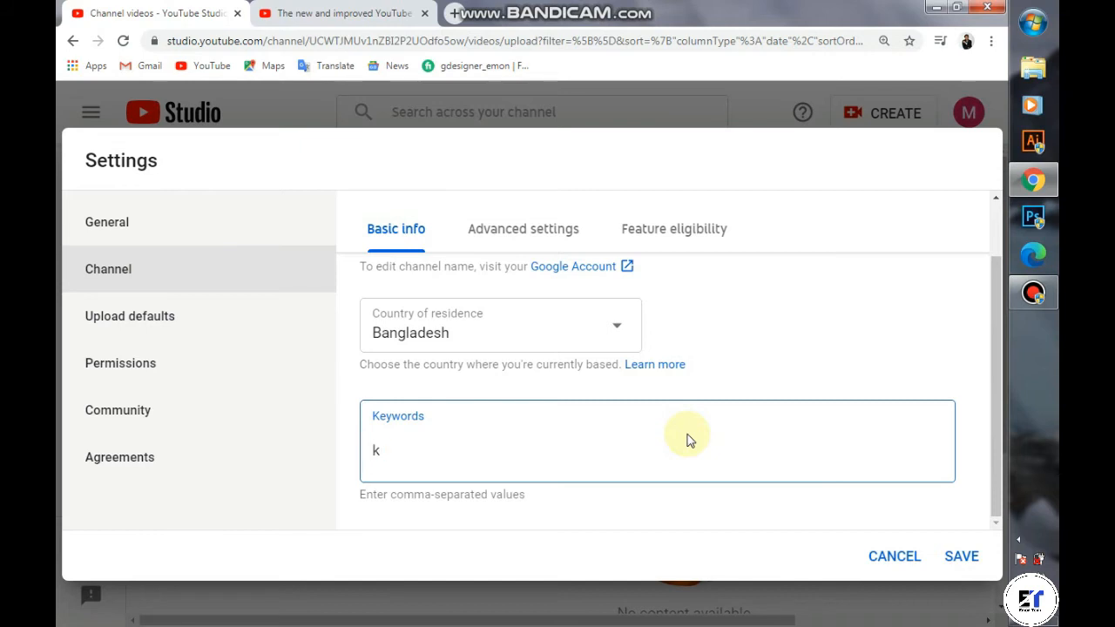
type("mahmudul")
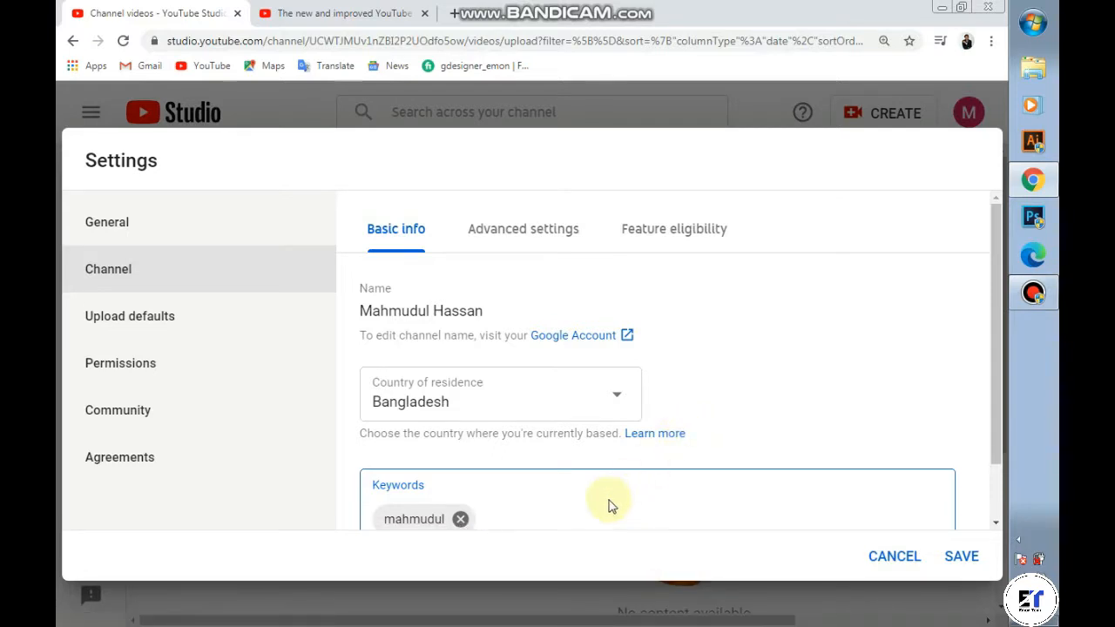
left_click(582, 521)
scroll(539, 489, "down", 1)
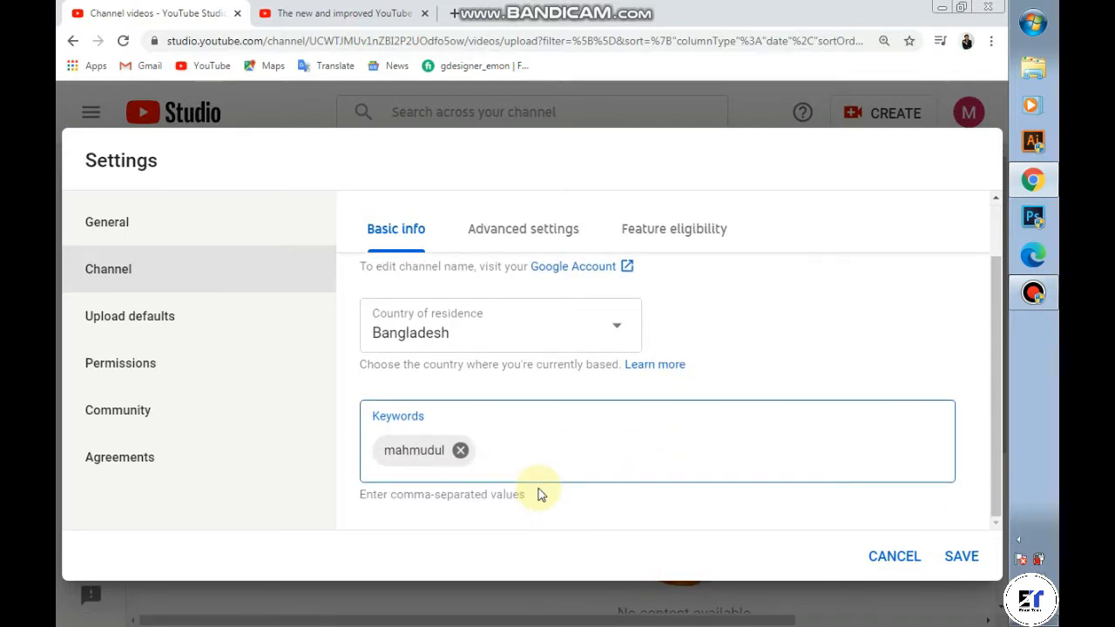
type("mahmudul ")
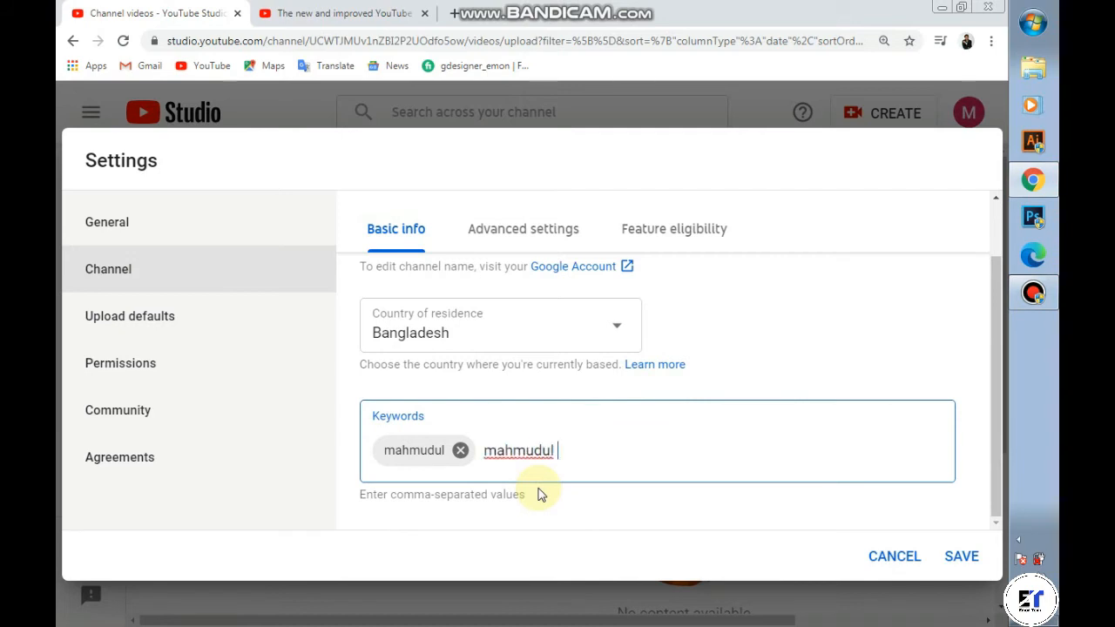
type("hassan")
key("Return")
scroll(525, 488, "down", 1)
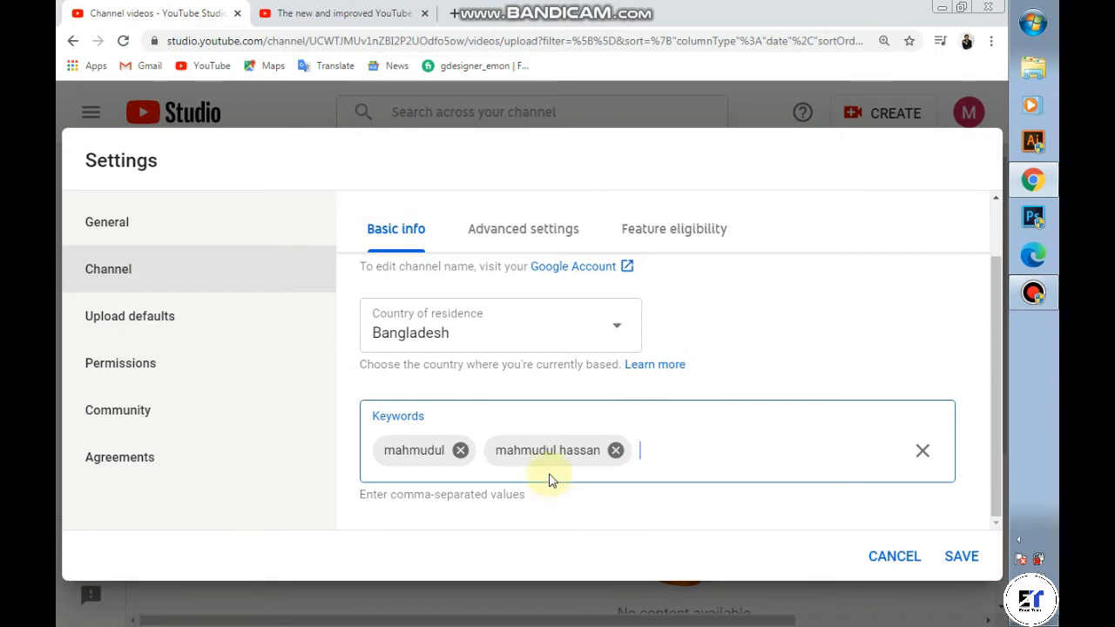
scroll(549, 479, "up", 1)
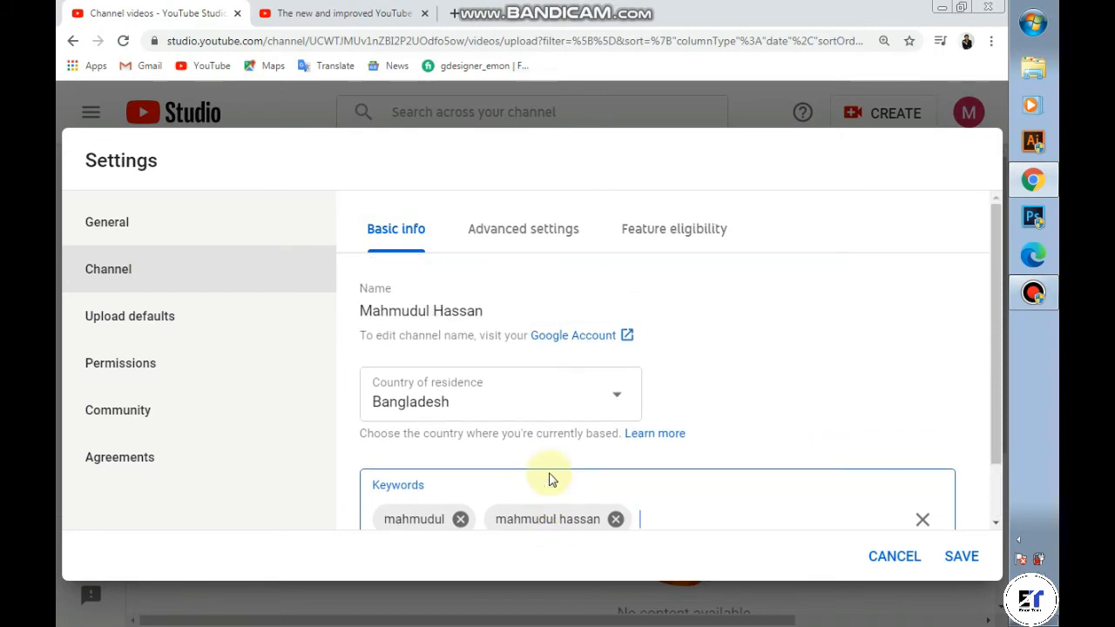
Step: In the advanced channel settings, mark the channel as not made for kids
left_click(545, 239)
scroll(590, 304, "down", 3)
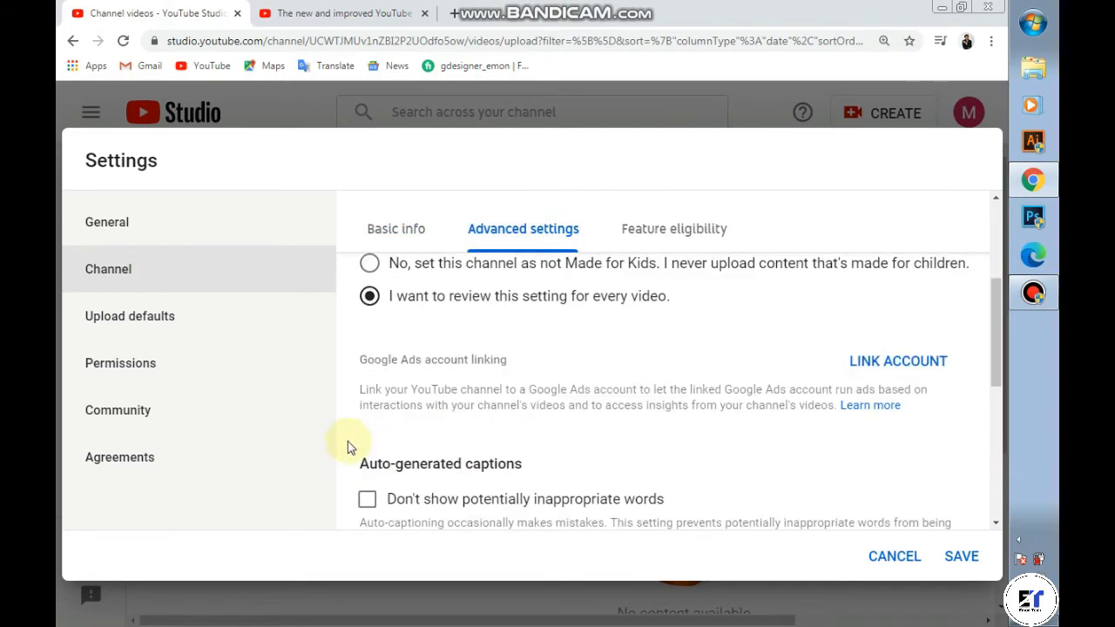
scroll(410, 327, "up", 2)
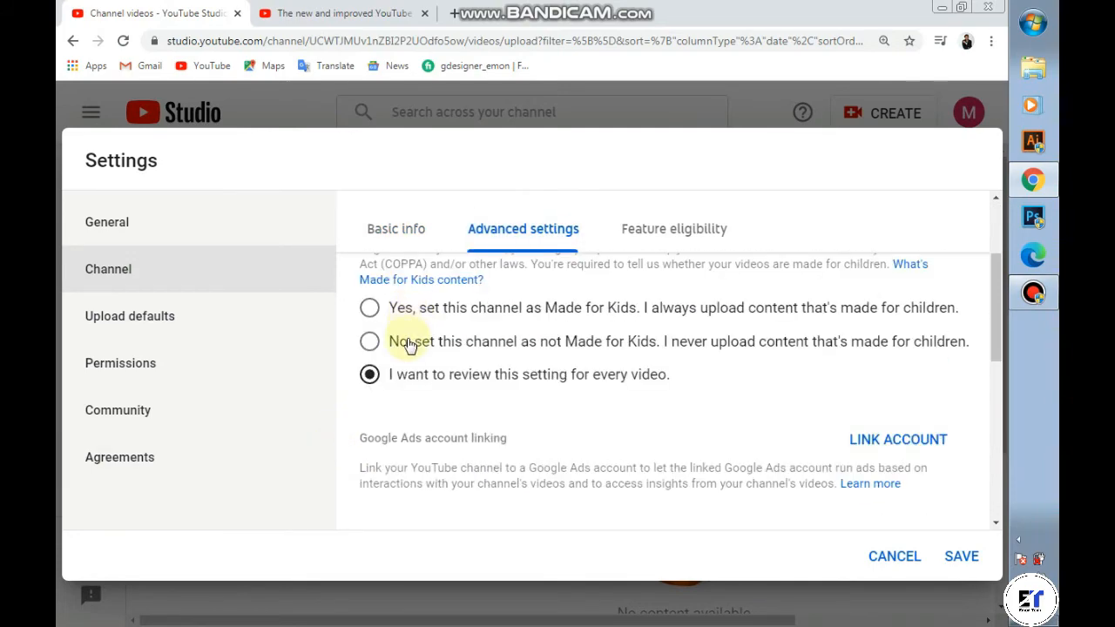
scroll(407, 345, "up", 2)
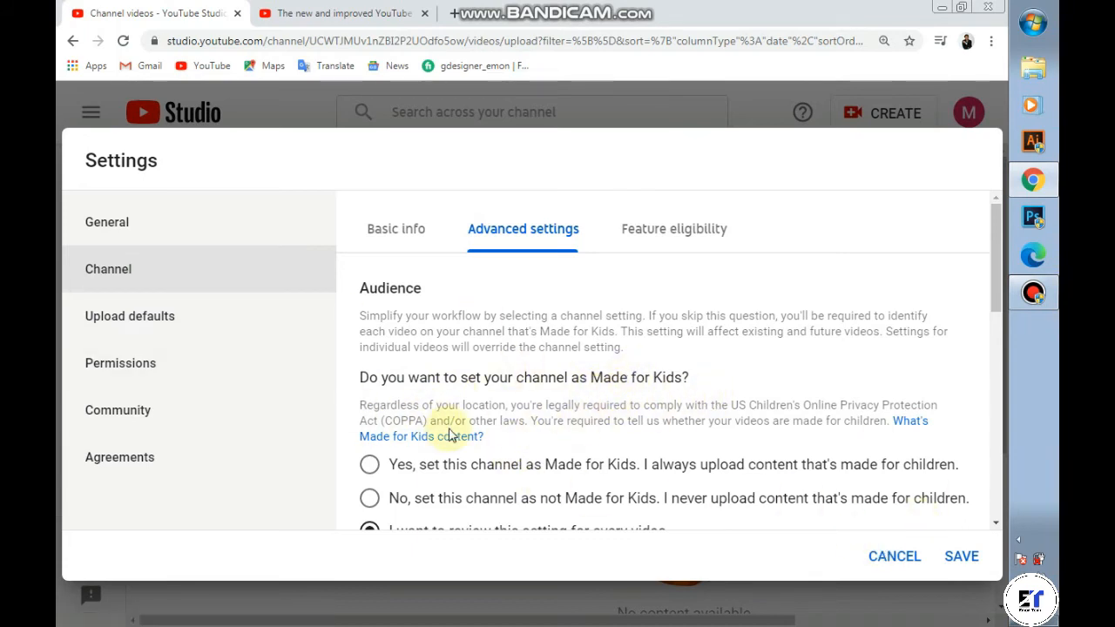
scroll(453, 436, "down", 1)
scroll(453, 437, "down", 1)
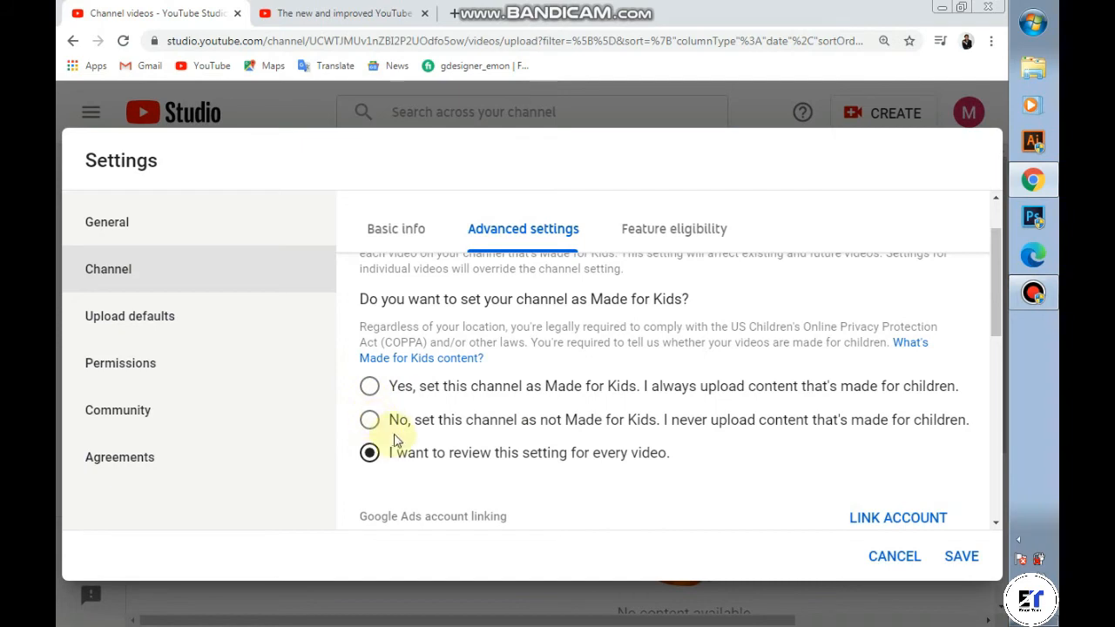
left_click(371, 420)
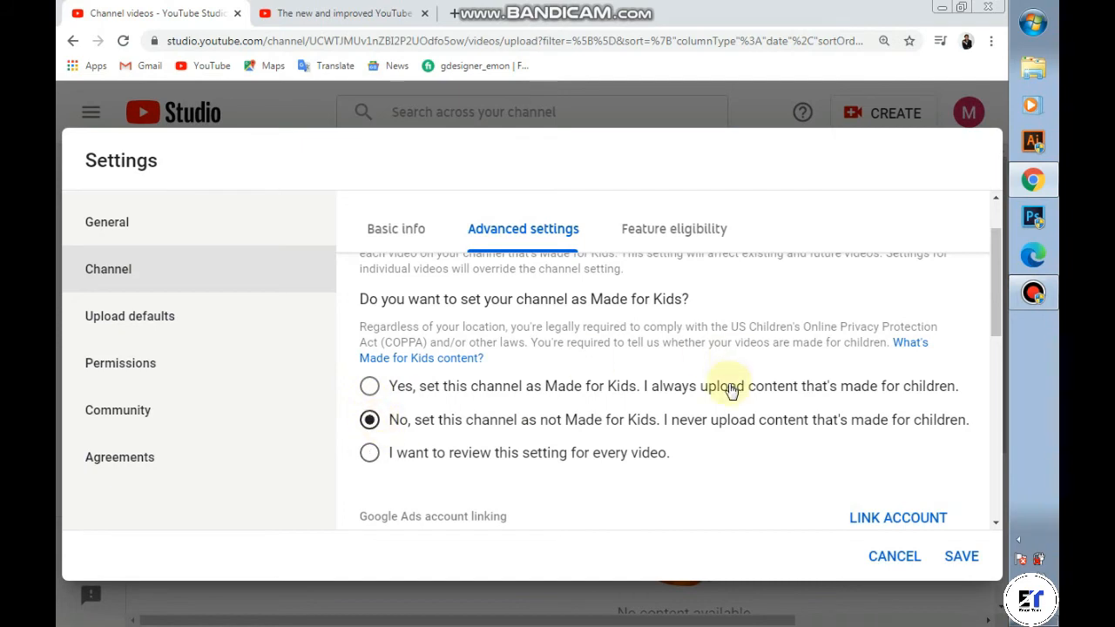
Step: Review the Feature eligibility tab, then return to Basic info
scroll(730, 393, "down", 3)
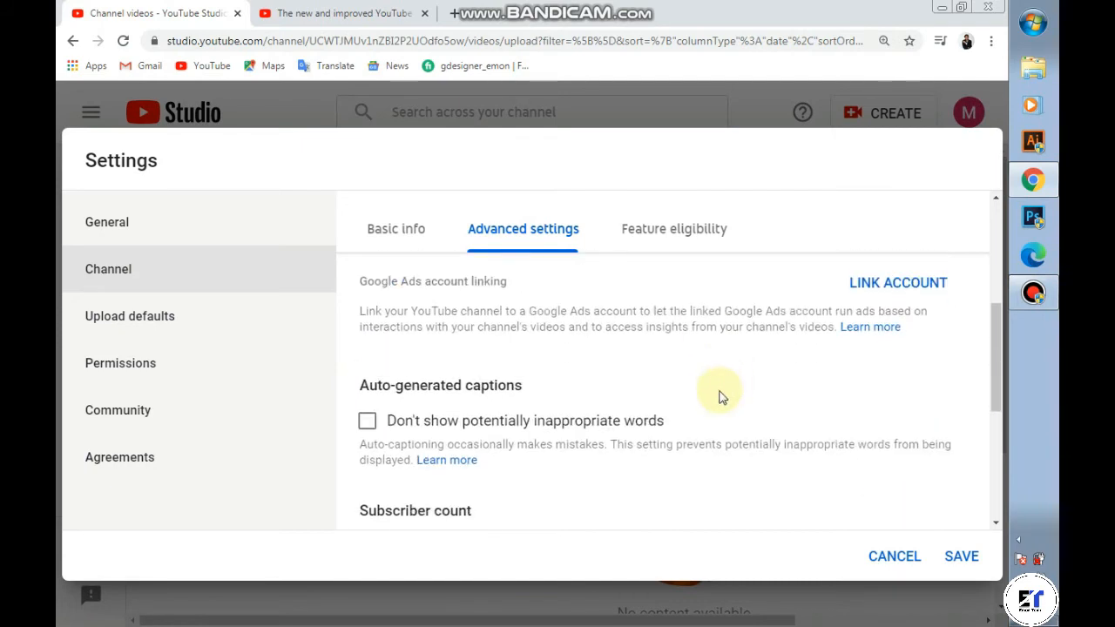
scroll(720, 397, "down", 5)
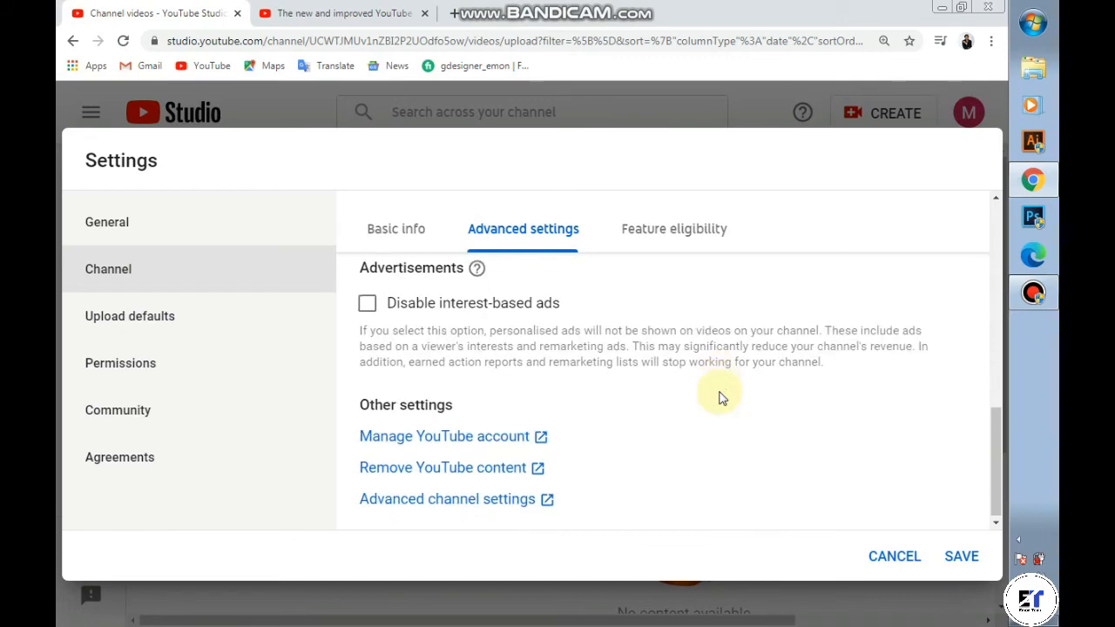
scroll(719, 397, "up", 8)
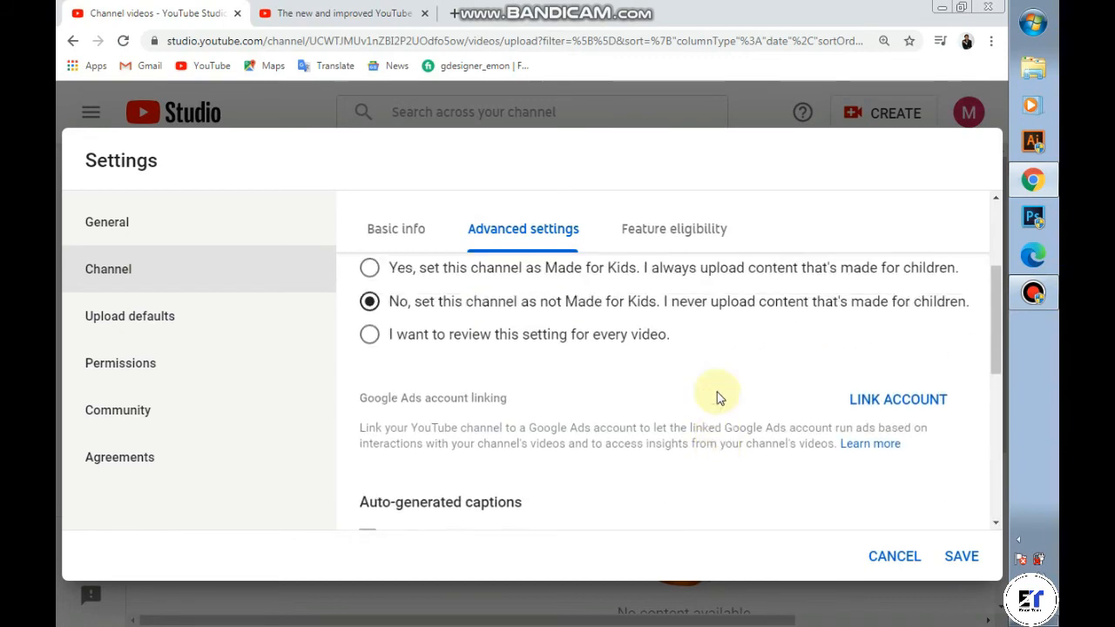
left_click(671, 230)
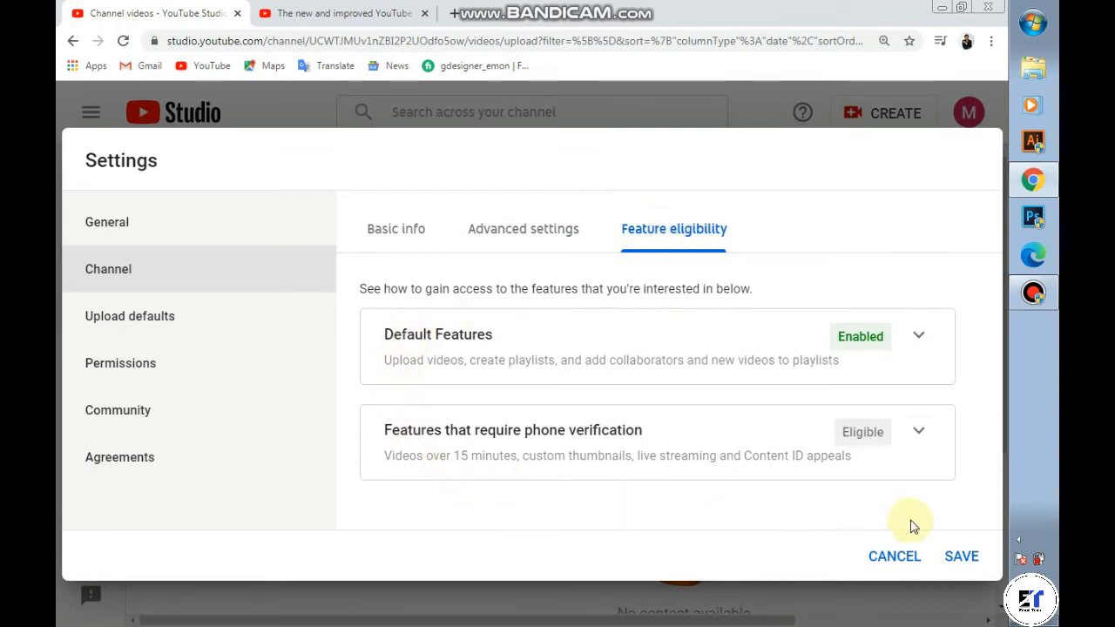
left_click(387, 231)
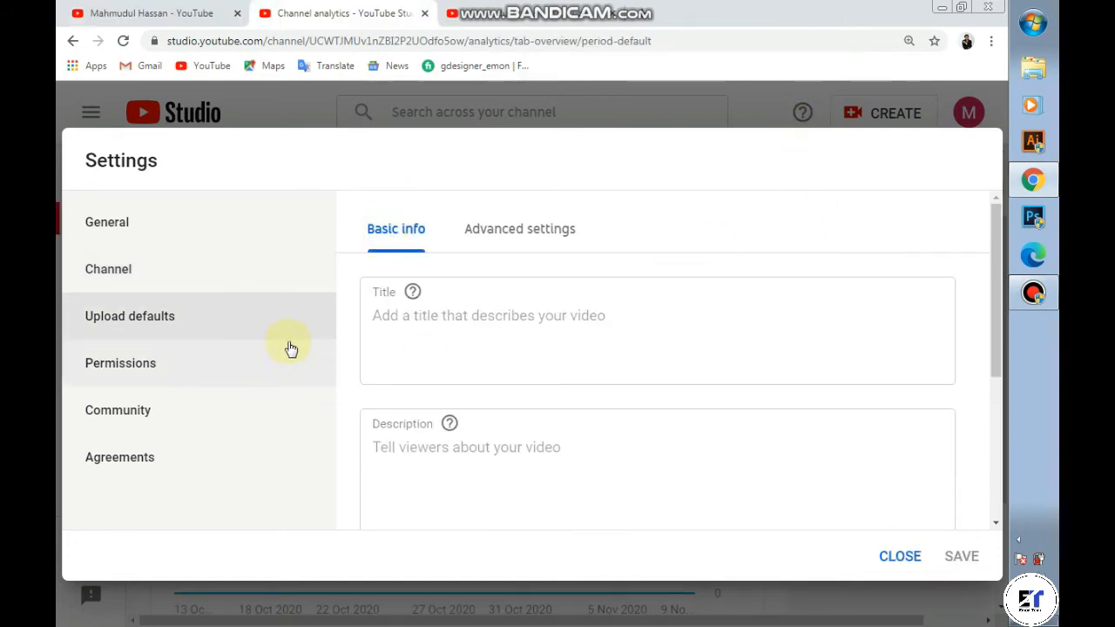
Step: Under Feature eligibility, expand phone-verification features and start phone number verification
left_click(153, 277)
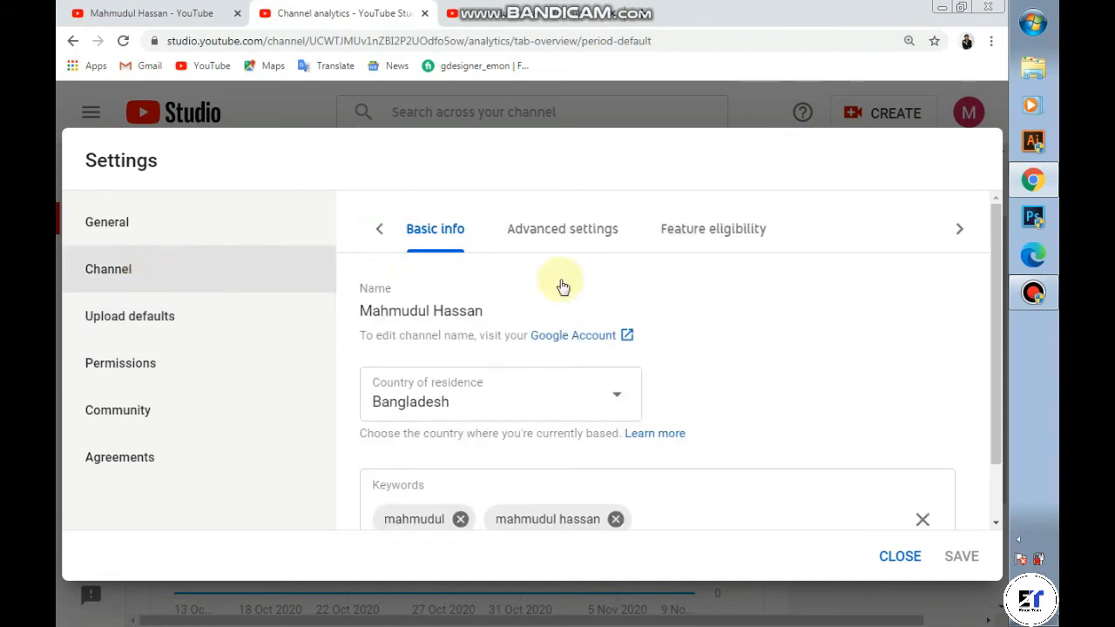
left_click(689, 236)
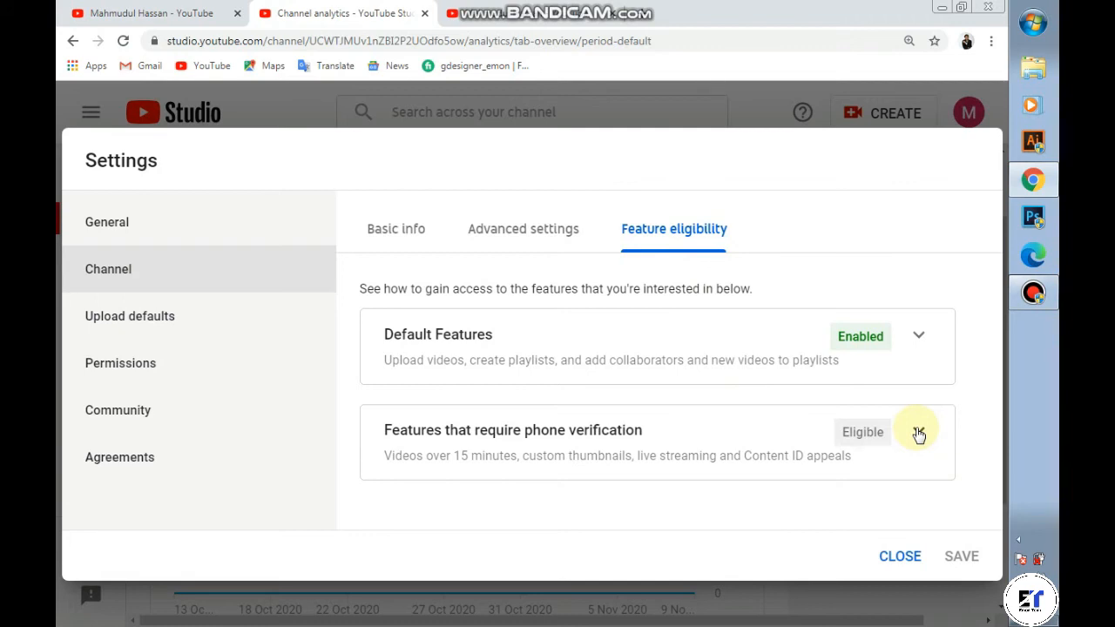
left_click(918, 433)
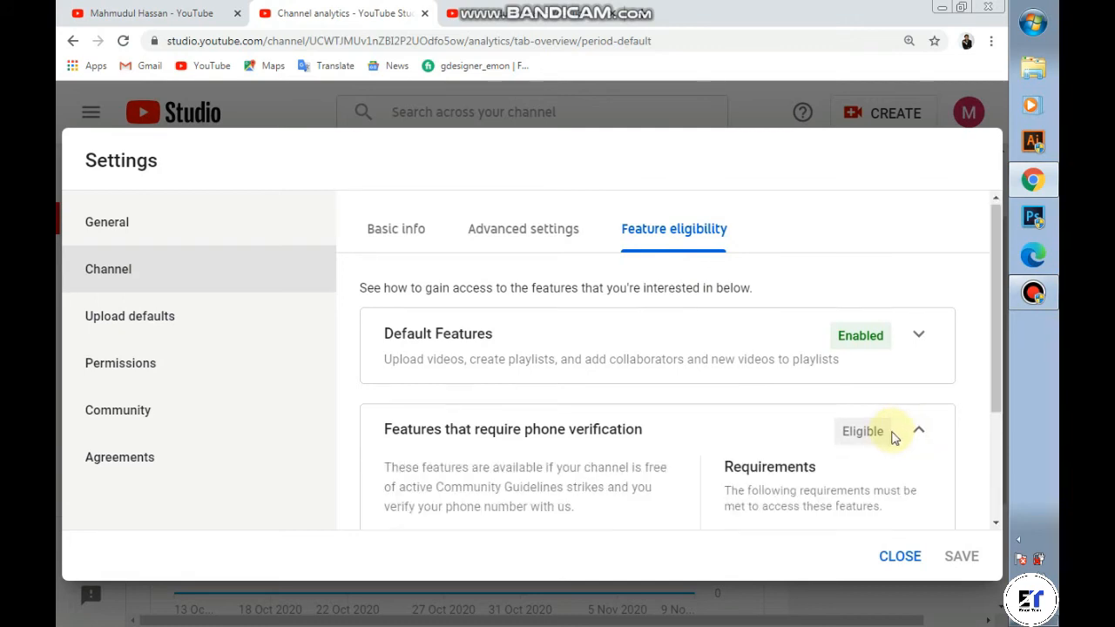
scroll(897, 436, "down", 2)
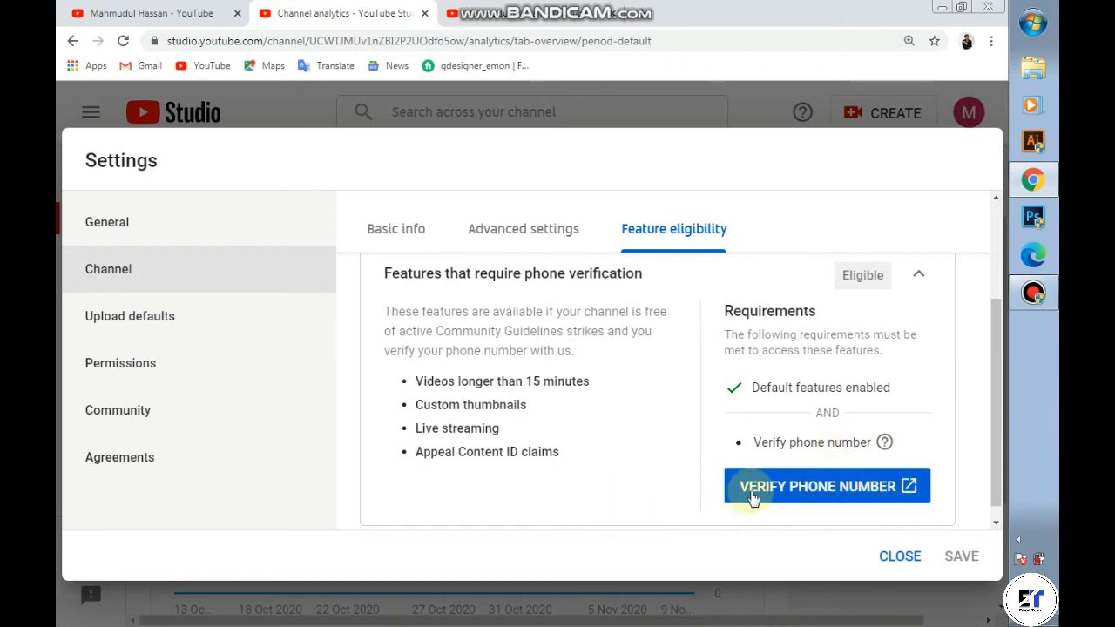
left_click(854, 493)
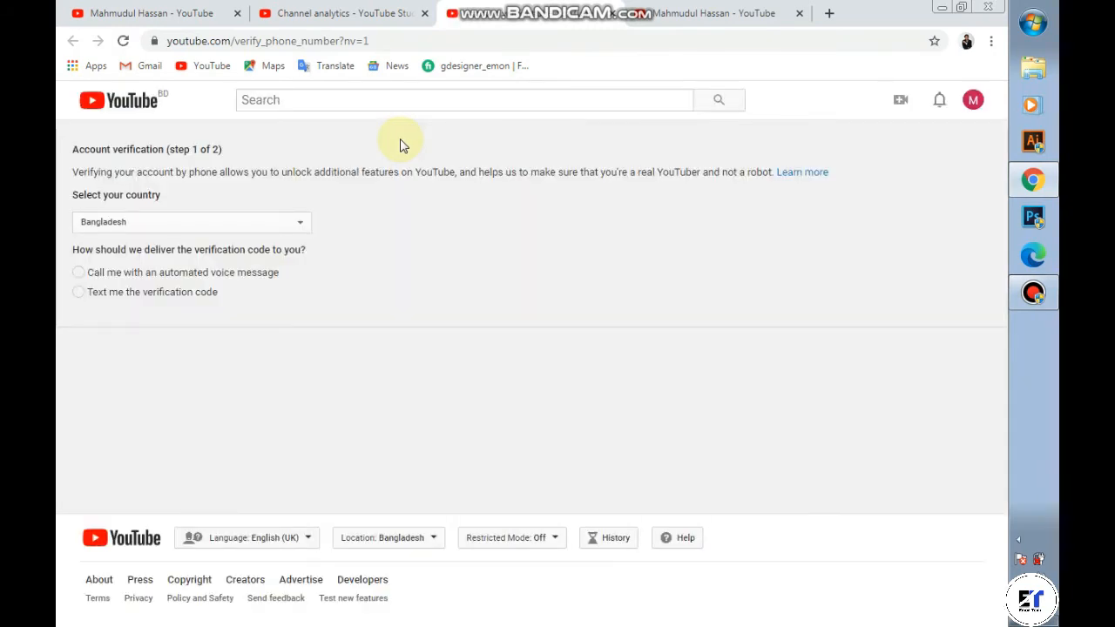
Step: Keep Bangladesh as the country, choose text-message code delivery, and begin entering the phone number
left_click(294, 226)
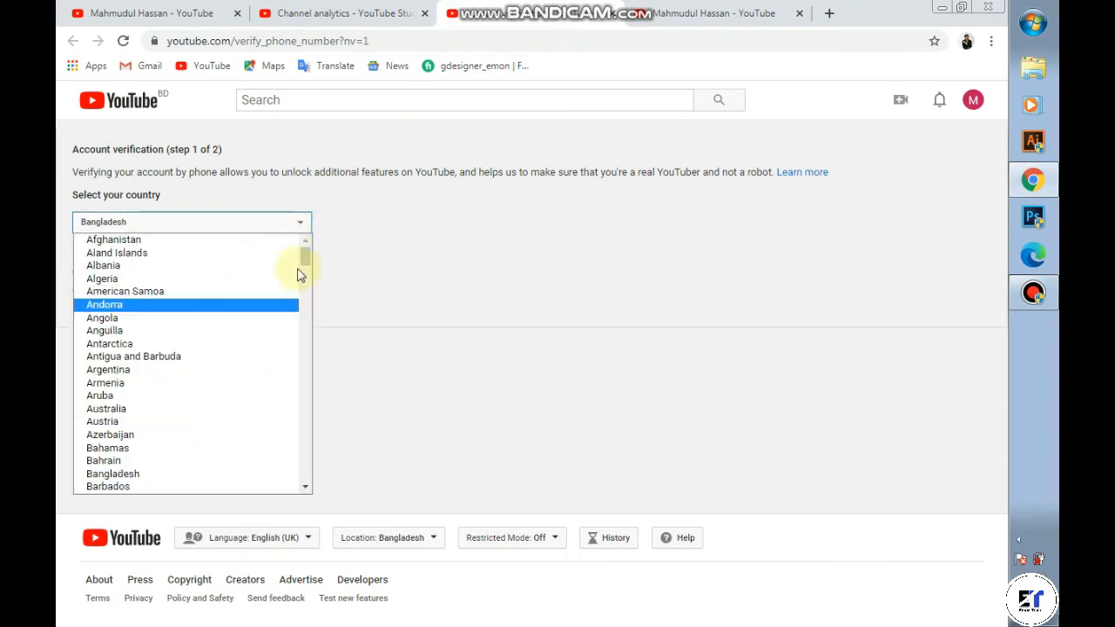
left_click(252, 224)
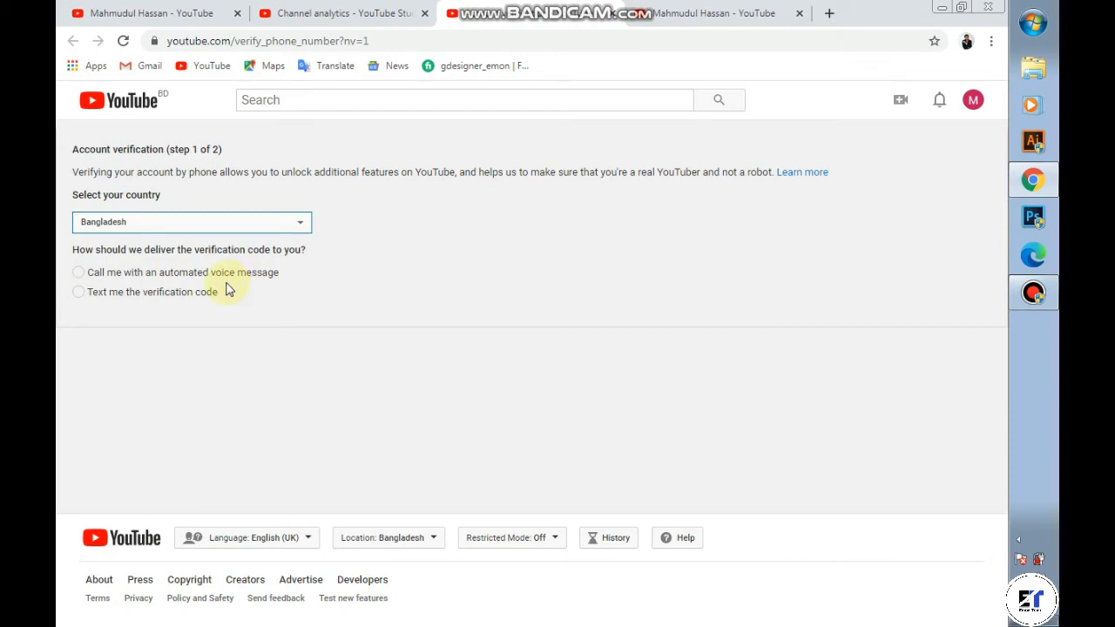
left_click(80, 293)
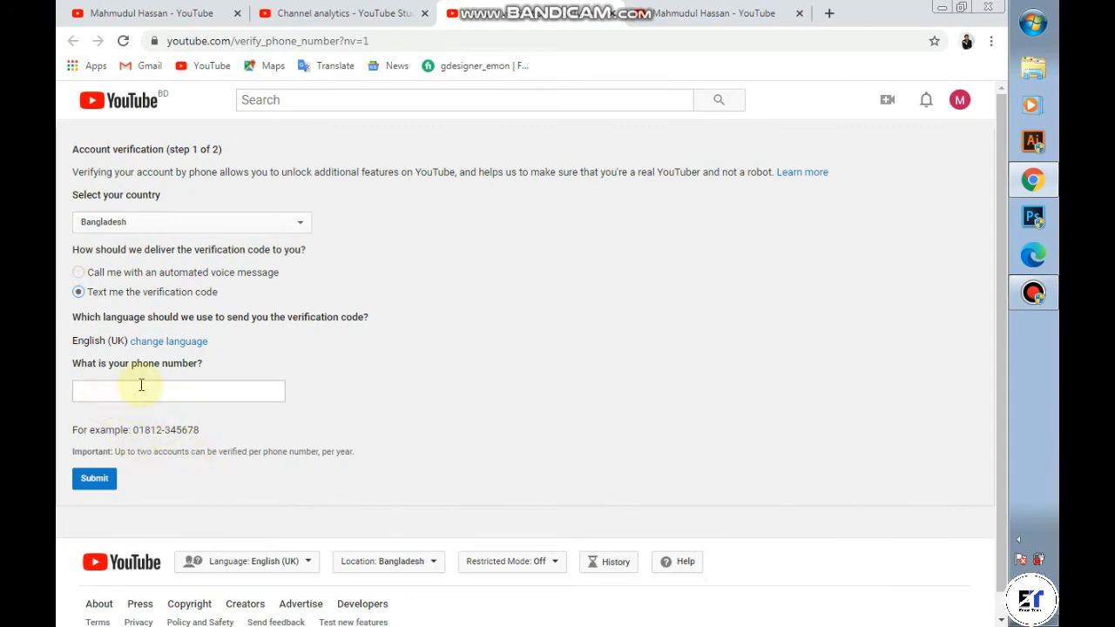
left_click(198, 391)
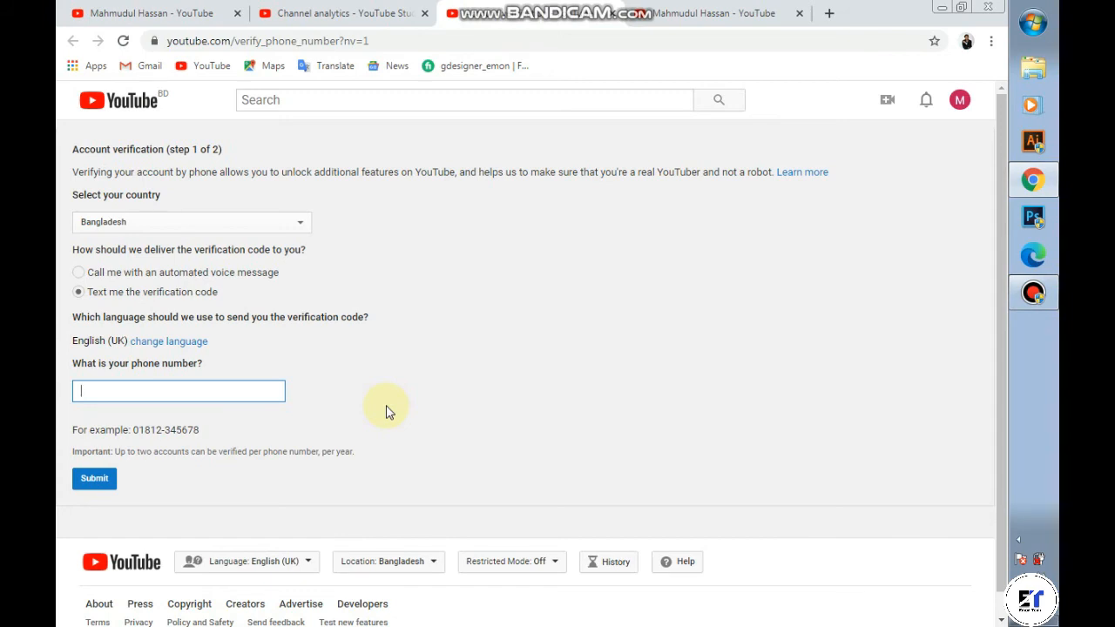
type("01")
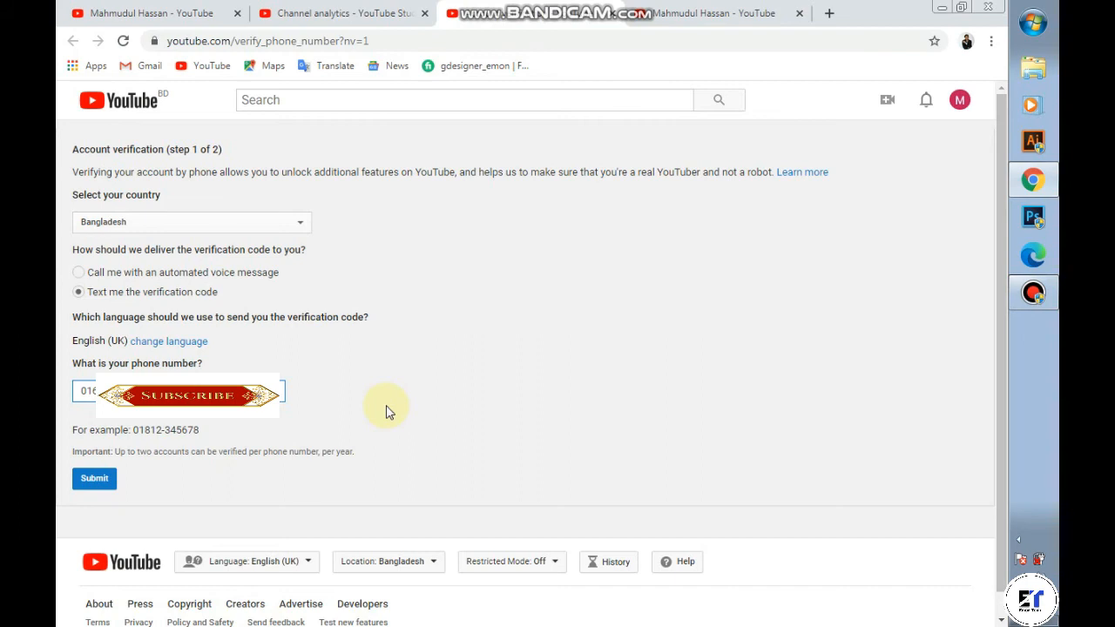
Step: Submit the phone number, then enter the received six-digit verification code and submit it
left_click(87, 483)
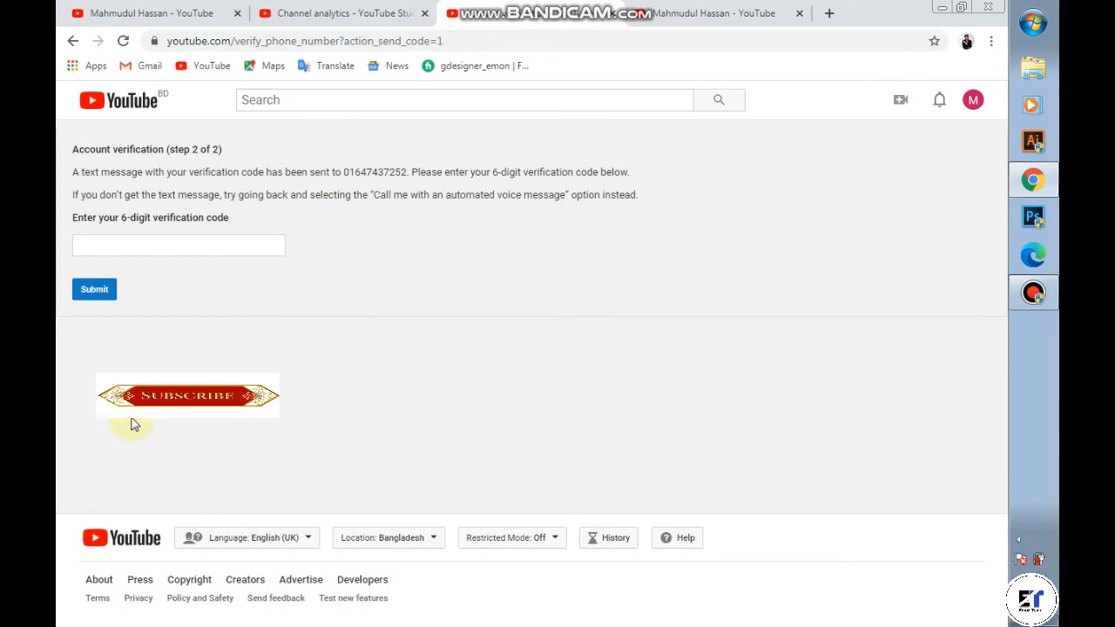
left_click(133, 242)
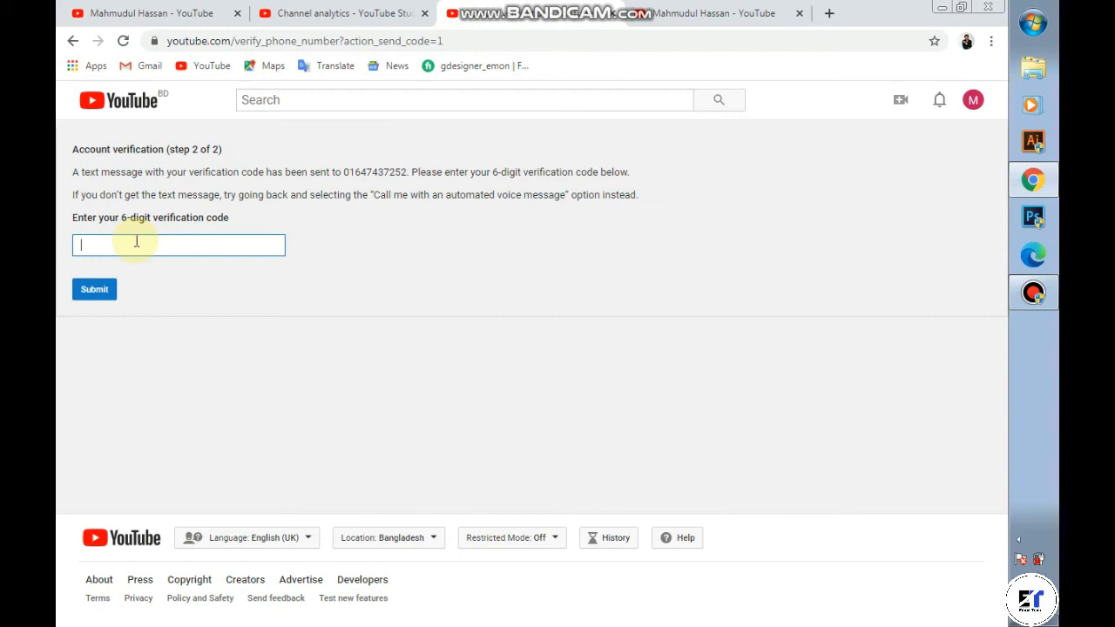
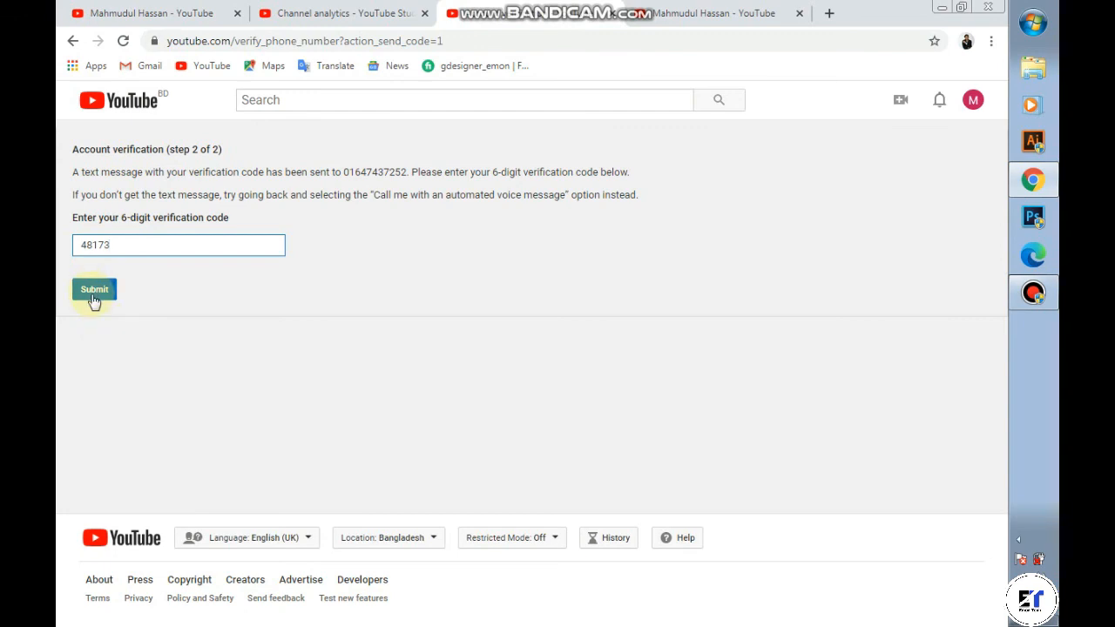
left_click(136, 246)
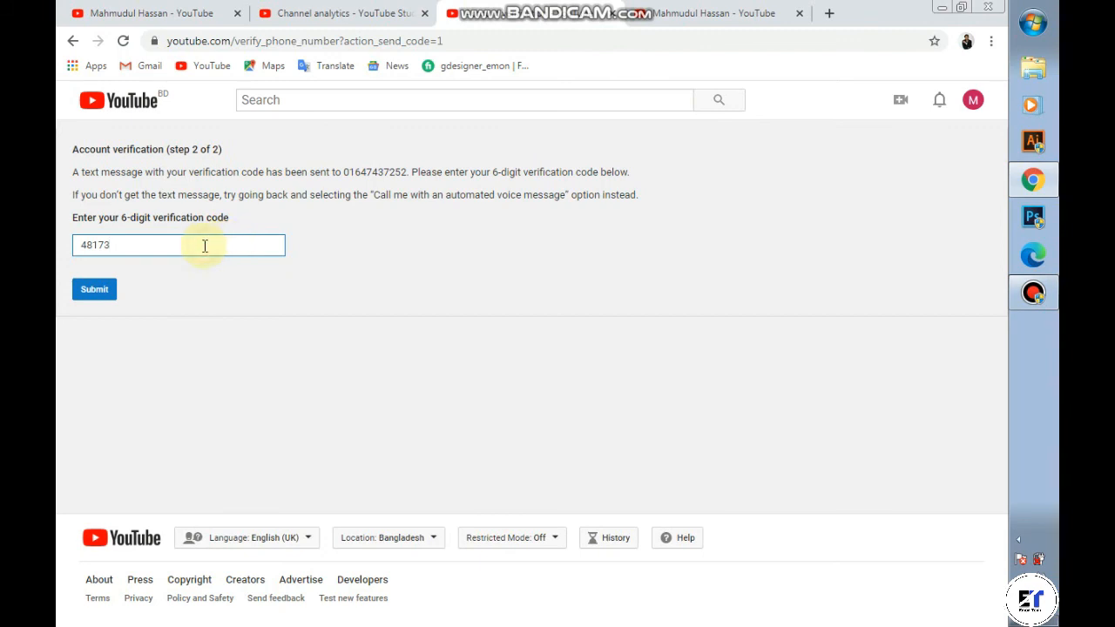
left_click(103, 292)
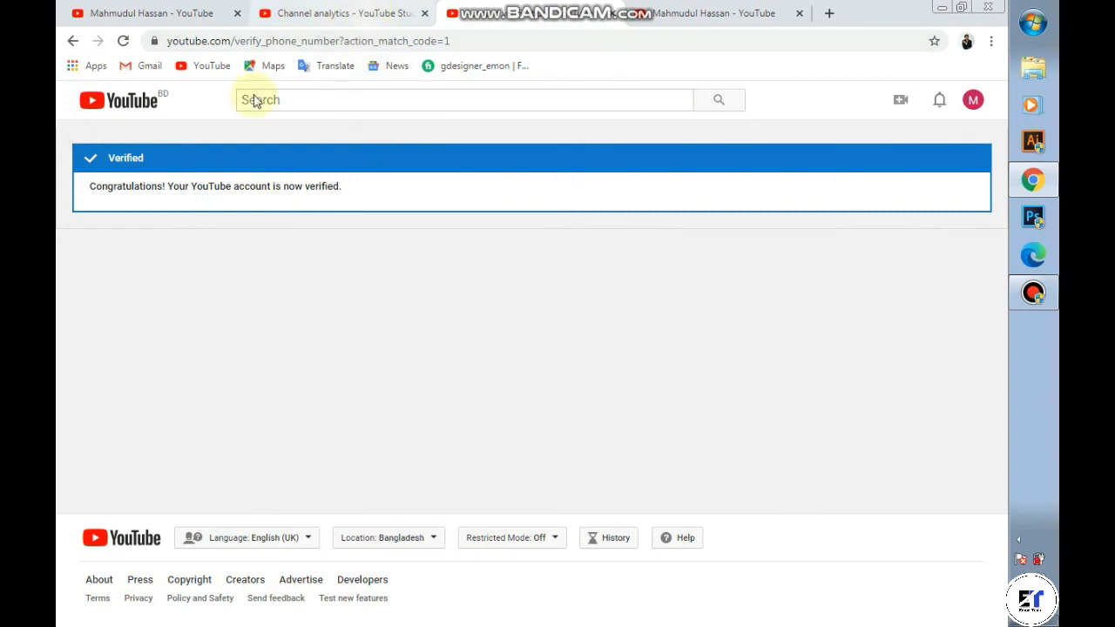
Step: Visit the Google Account profile picture page via the avatar menu, then return to YouTube Studio settings
left_click(974, 103)
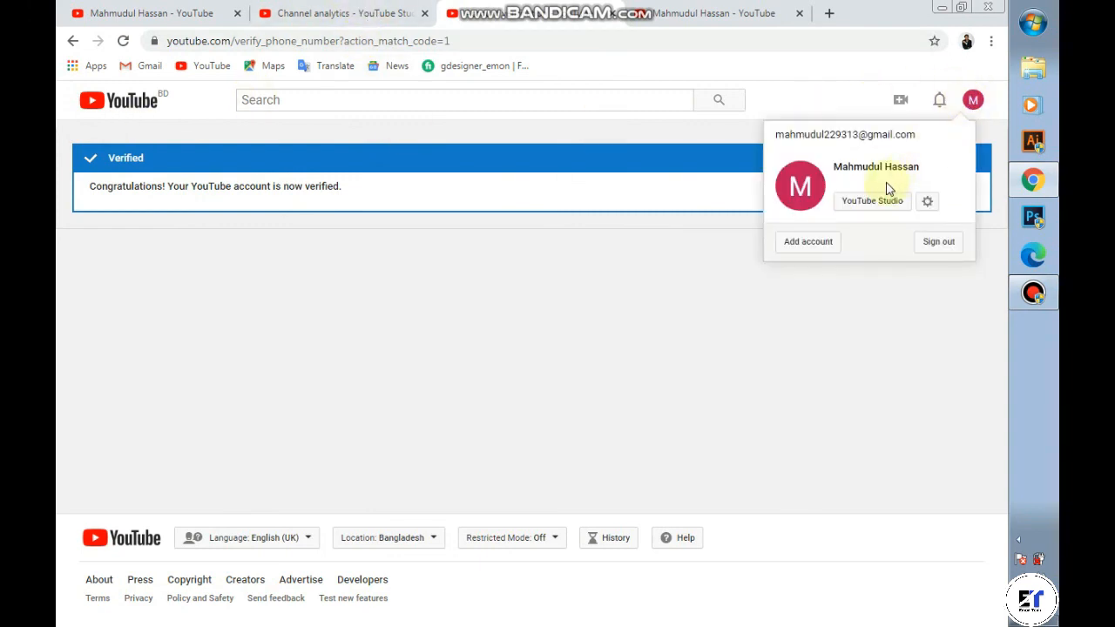
left_click(808, 195)
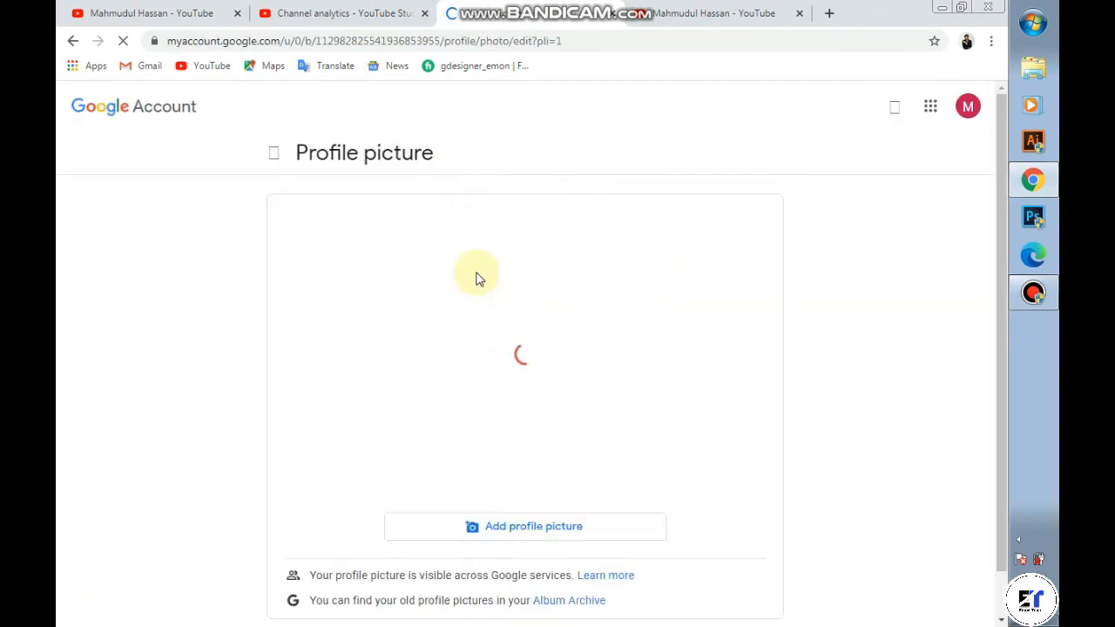
left_click(971, 106)
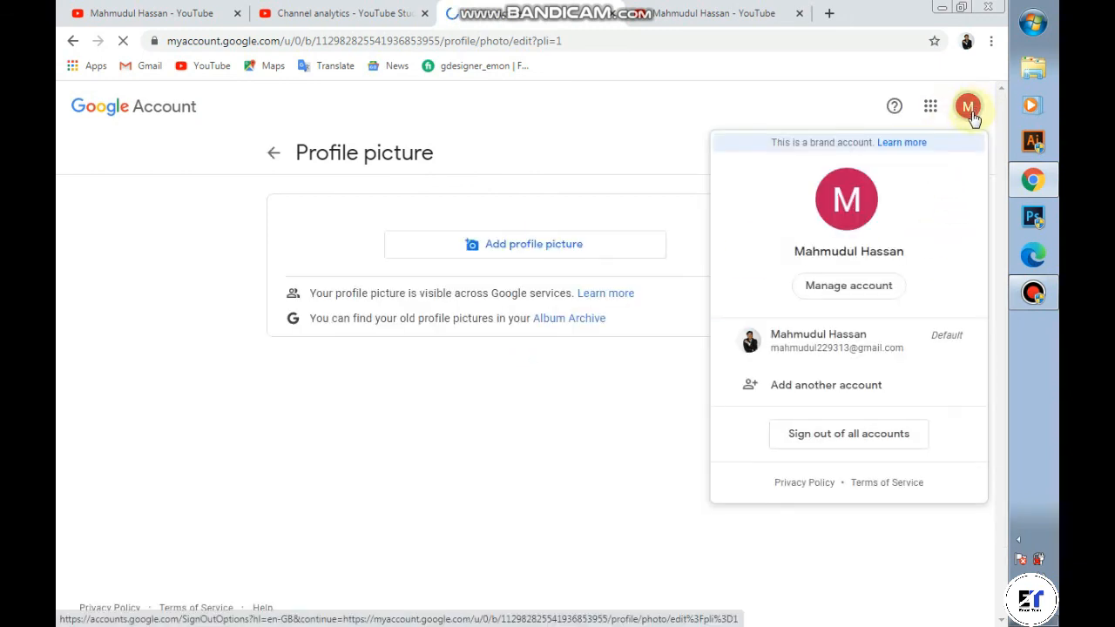
left_click(697, 124)
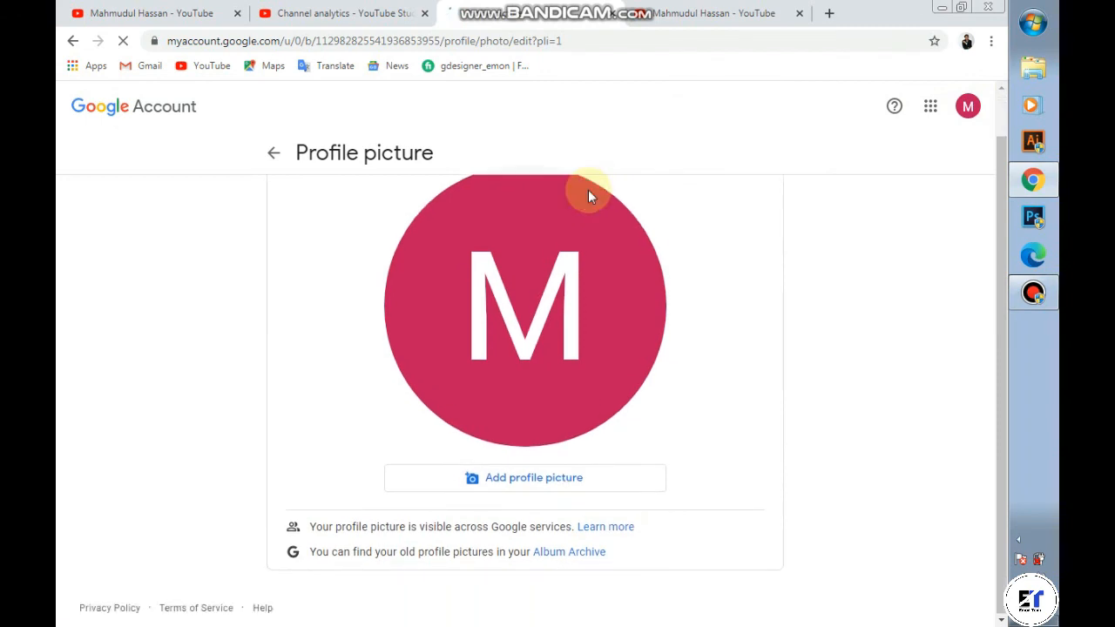
left_click(273, 156)
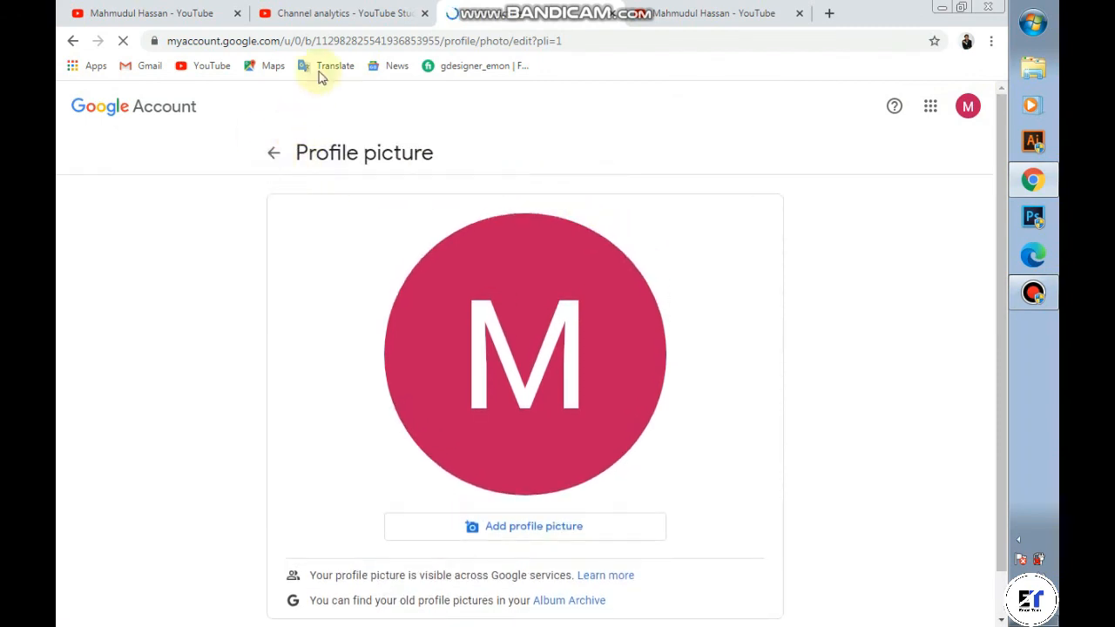
left_click(348, 13)
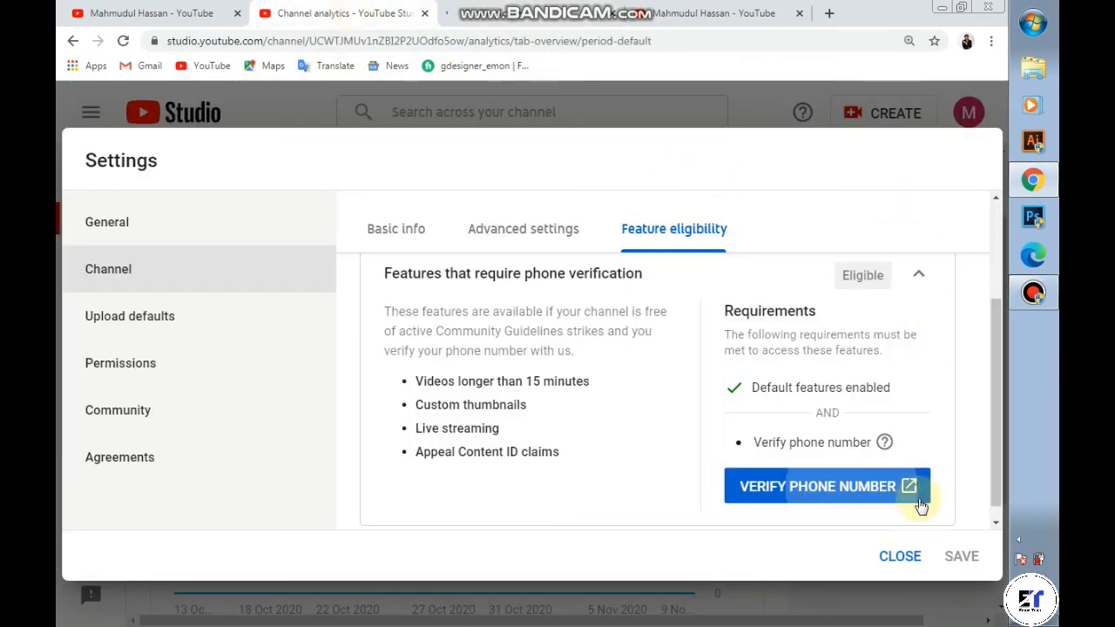
Step: Refresh Feature eligibility to show phone-verification features Enabled, close settings, and go to Your channel
scroll(870, 510, "down", 1)
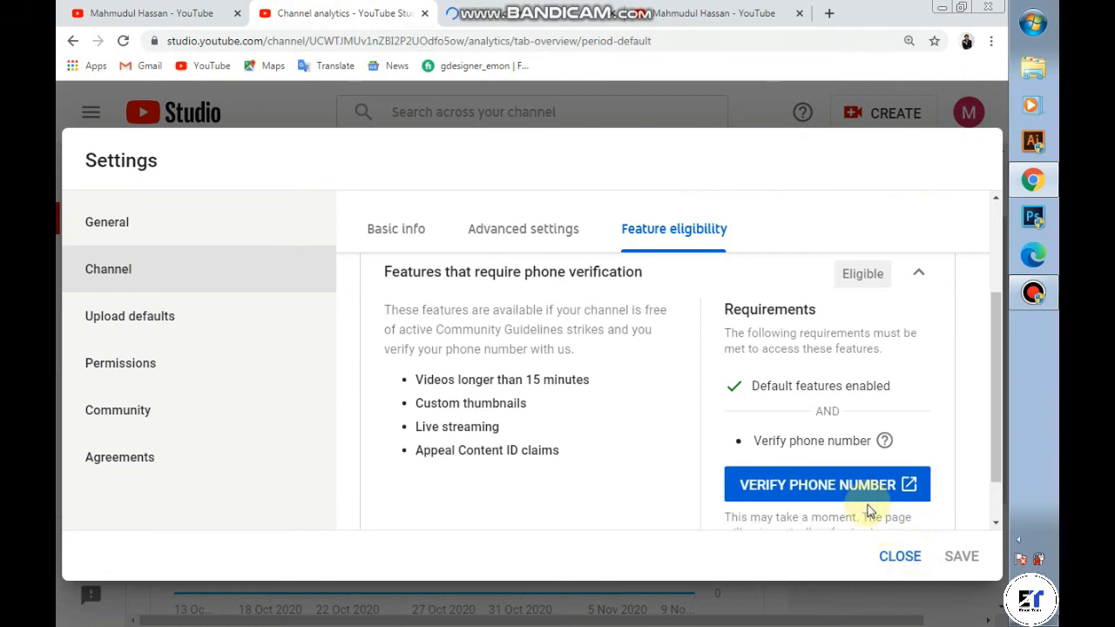
left_click(900, 562)
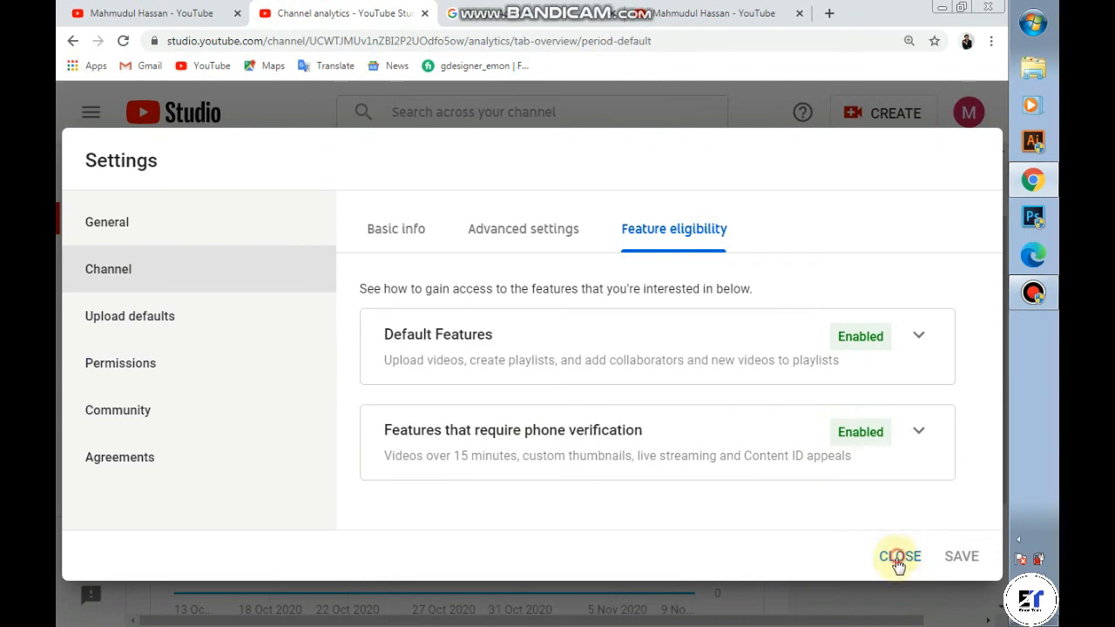
left_click(899, 561)
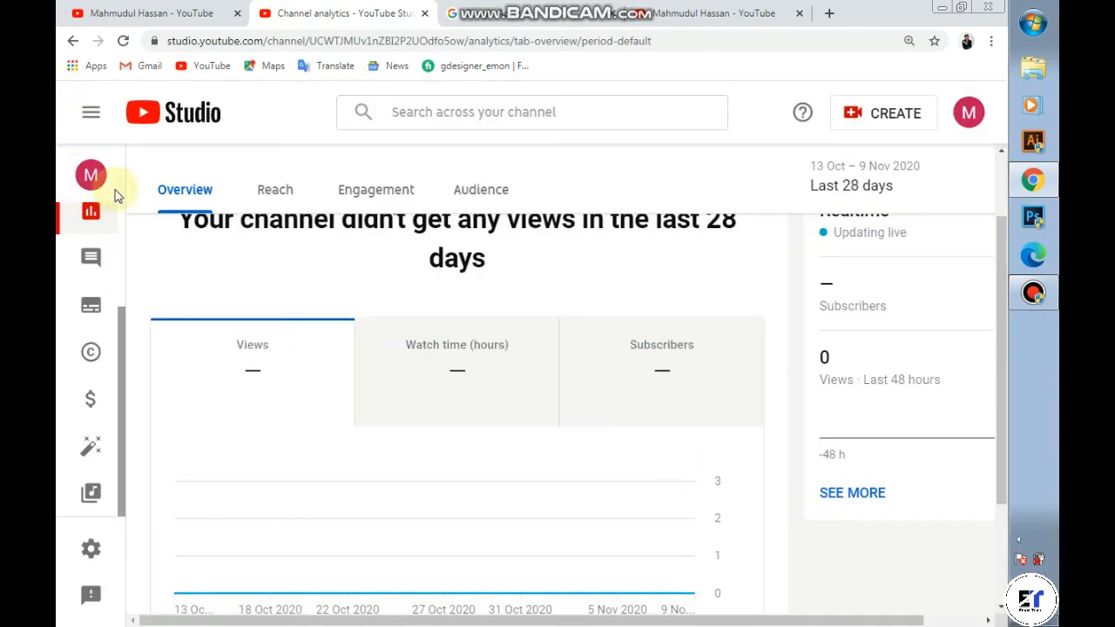
left_click(967, 115)
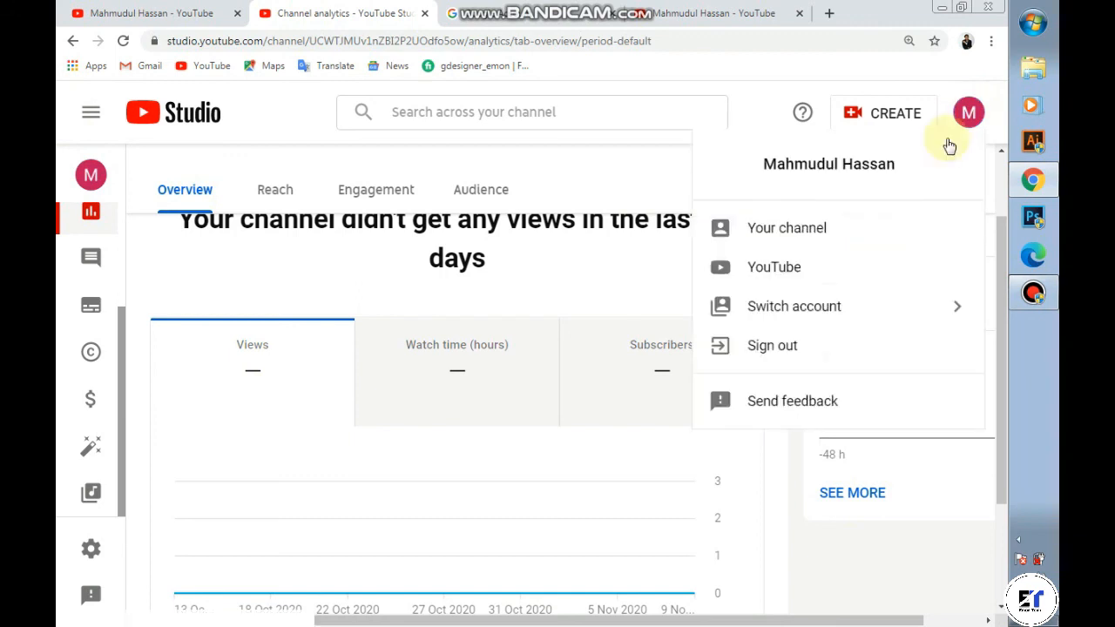
left_click(798, 230)
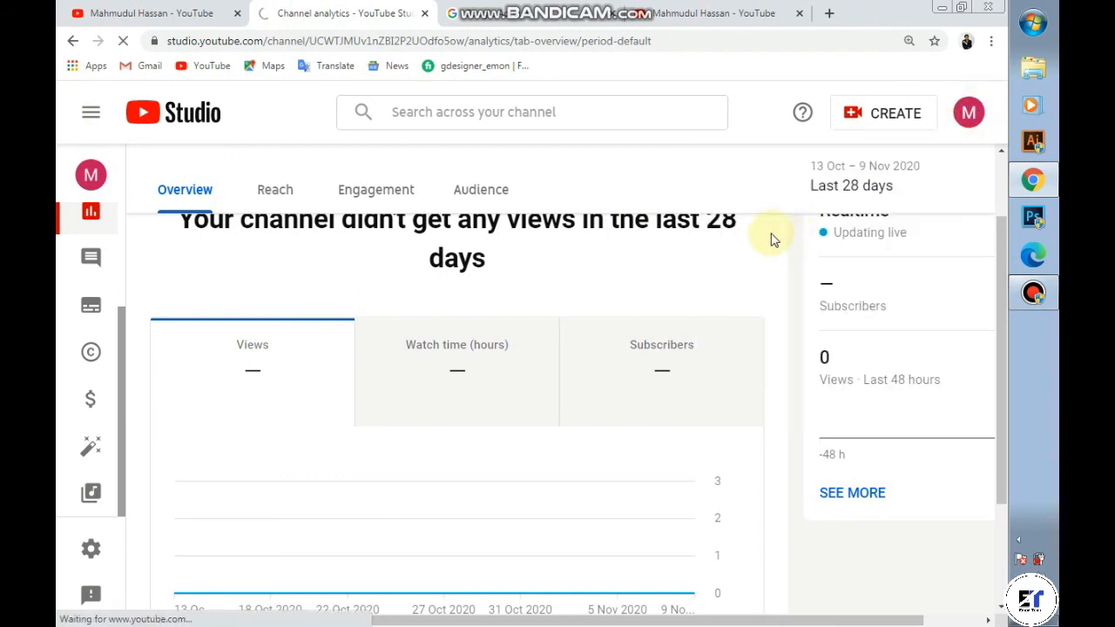